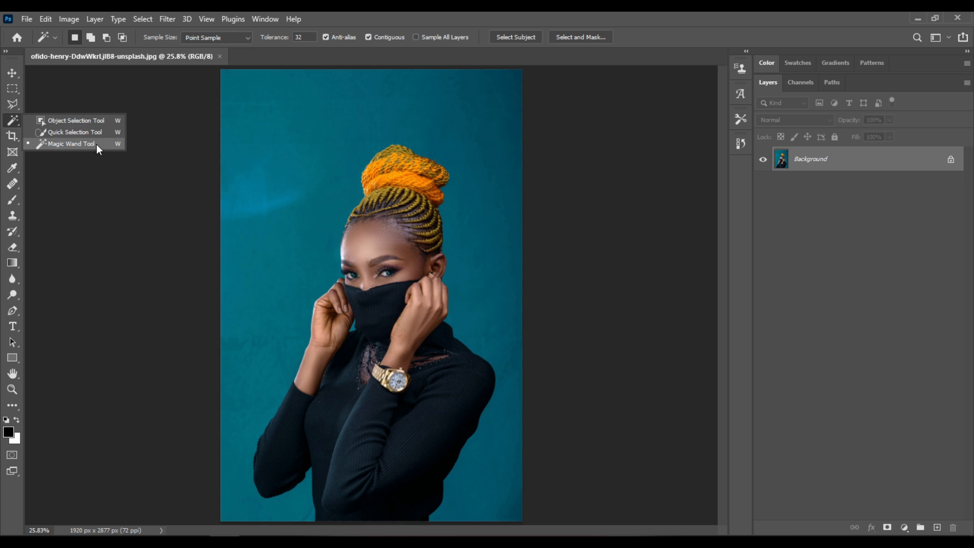
Step: Select the teal backdrop around the woman with the Magic Wand in add-to-selection mode at tolerance 32, including the dark edge and light patch
{"action": "left_click", "coordinate": [97, 144]}
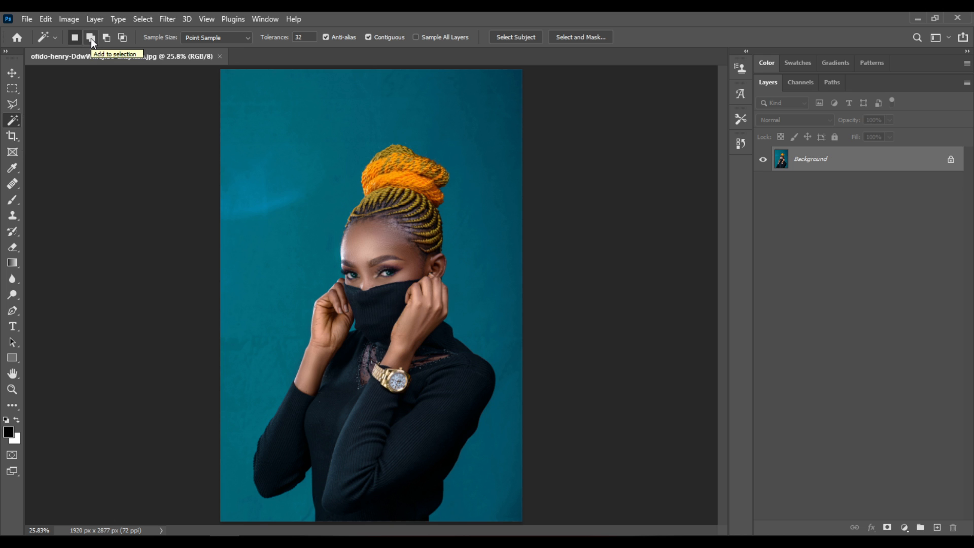
{"action": "left_click", "coordinate": [91, 38]}
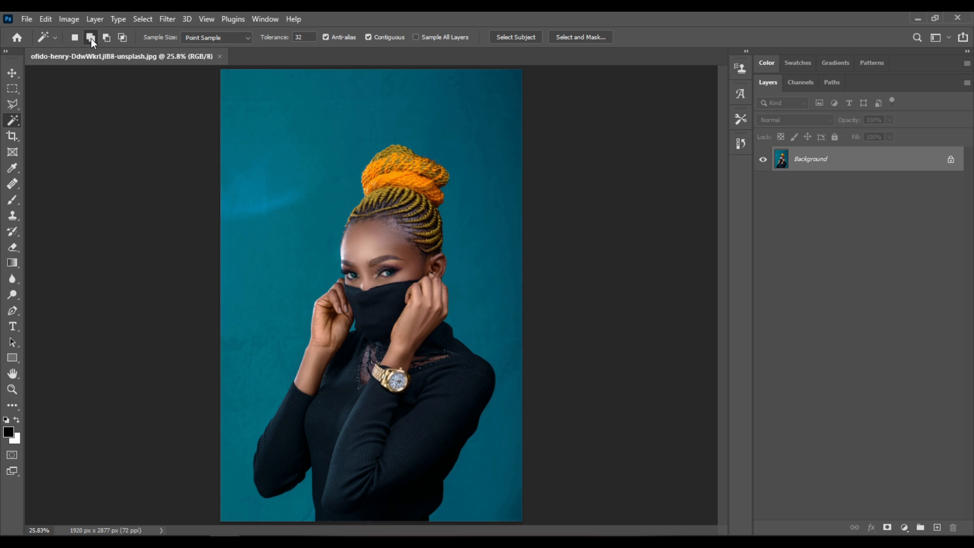
{"action": "left_click", "coordinate": [287, 37]}
{"action": "left_click", "coordinate": [307, 35]}
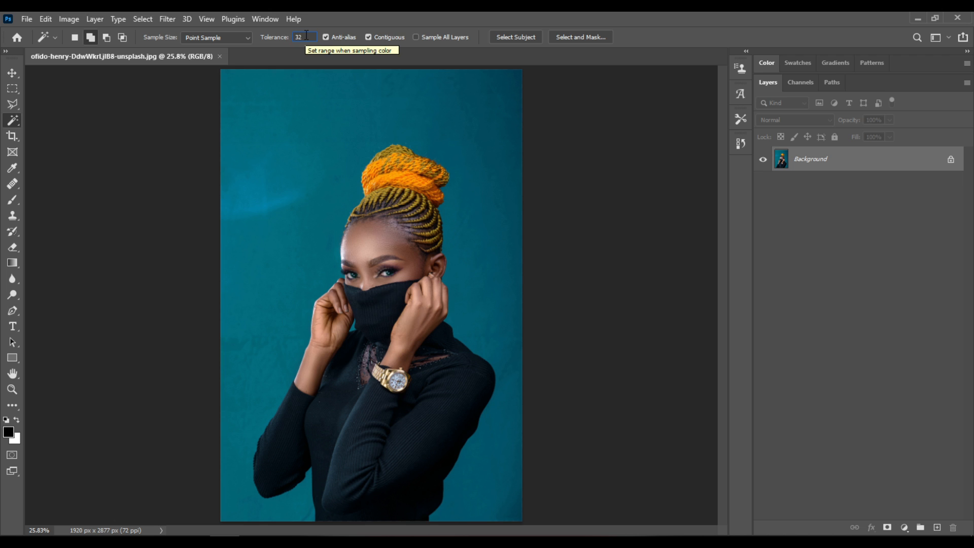
{"action": "left_click", "coordinate": [298, 210]}
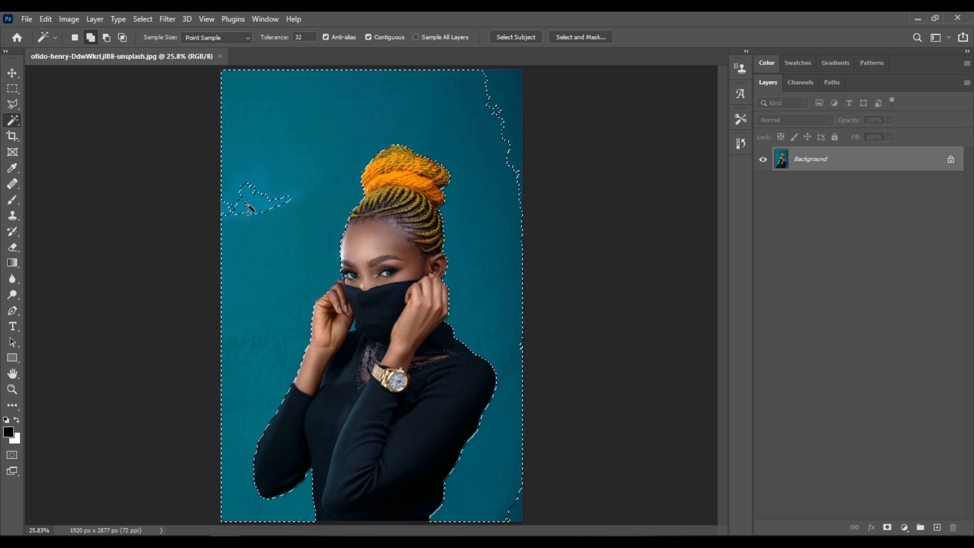
{"action": "left_click", "coordinate": [513, 88]}
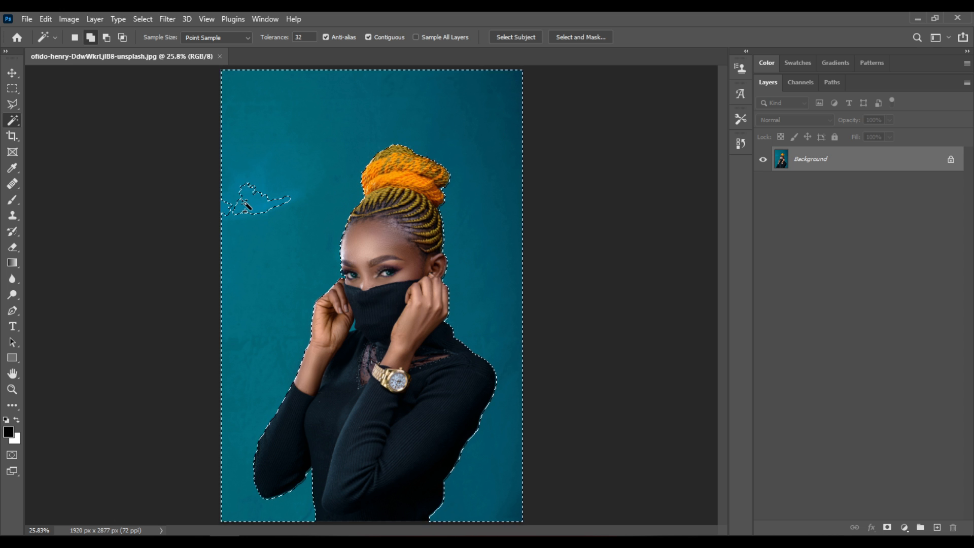
{"action": "left_click", "coordinate": [229, 212]}
Step: Add the small teal gap between the woman's hand and her raised collar to the backdrop selection
{"action": "scroll", "coordinate": [359, 342], "scroll_direction": "up", "scroll_amount": 1}
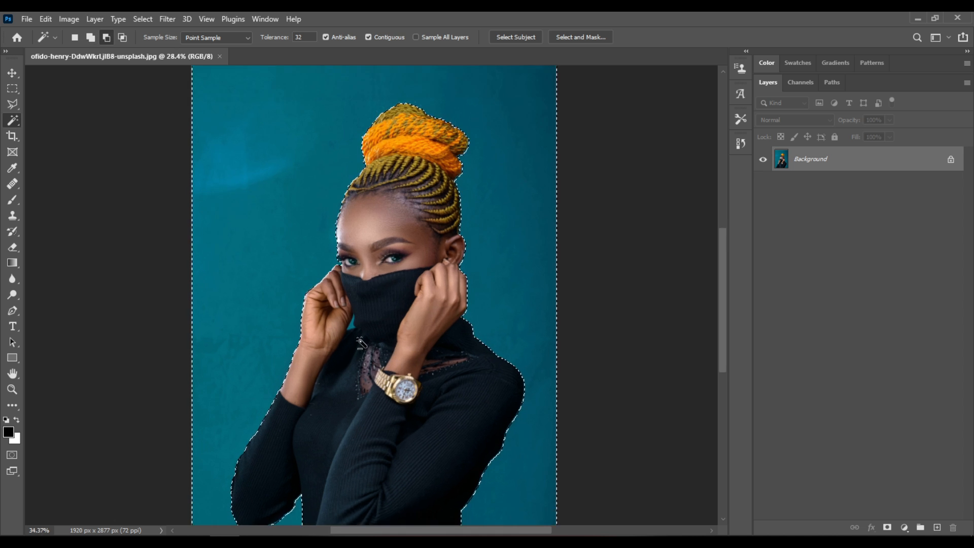
{"action": "scroll", "coordinate": [360, 342], "scroll_direction": "up", "scroll_amount": 3}
{"action": "scroll", "coordinate": [350, 325], "scroll_direction": "up", "scroll_amount": 2}
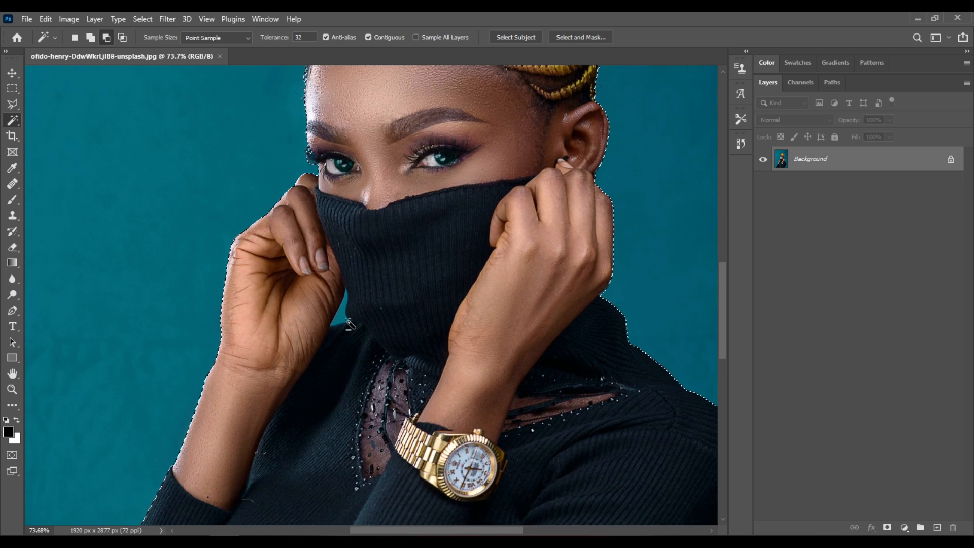
{"action": "scroll", "coordinate": [351, 325], "scroll_direction": "up", "scroll_amount": 1}
{"action": "scroll", "coordinate": [343, 314], "scroll_direction": "up", "scroll_amount": 1}
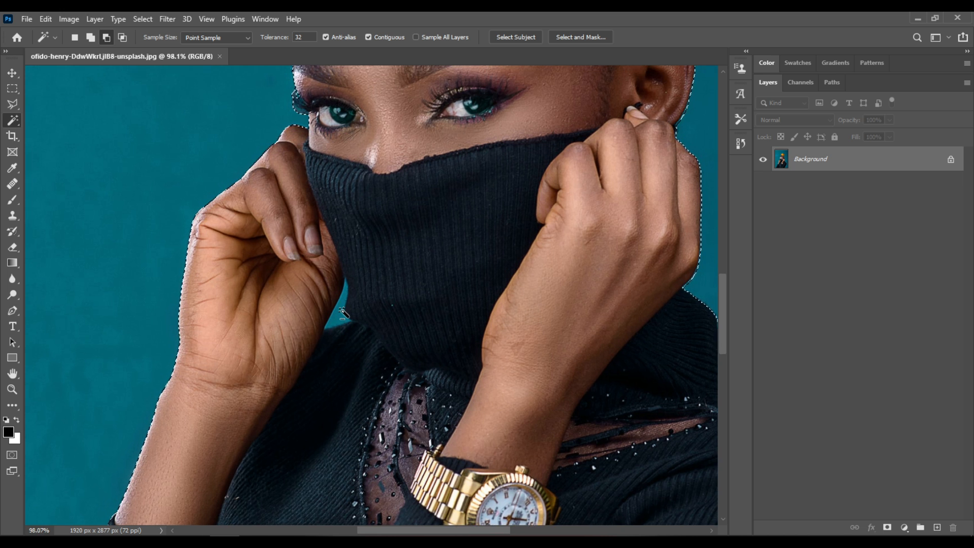
{"action": "scroll", "coordinate": [343, 313], "scroll_direction": "up", "scroll_amount": 1}
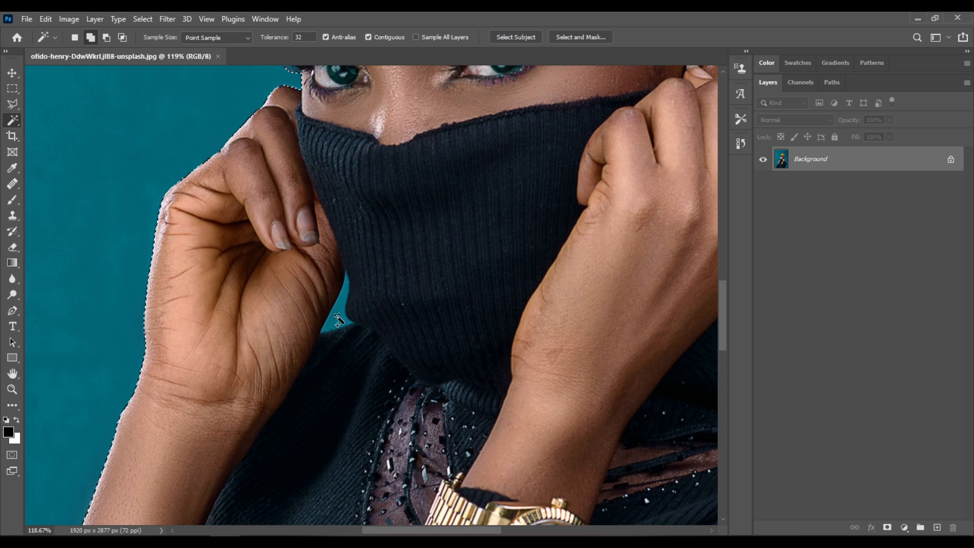
{"action": "left_click", "coordinate": [339, 320]}
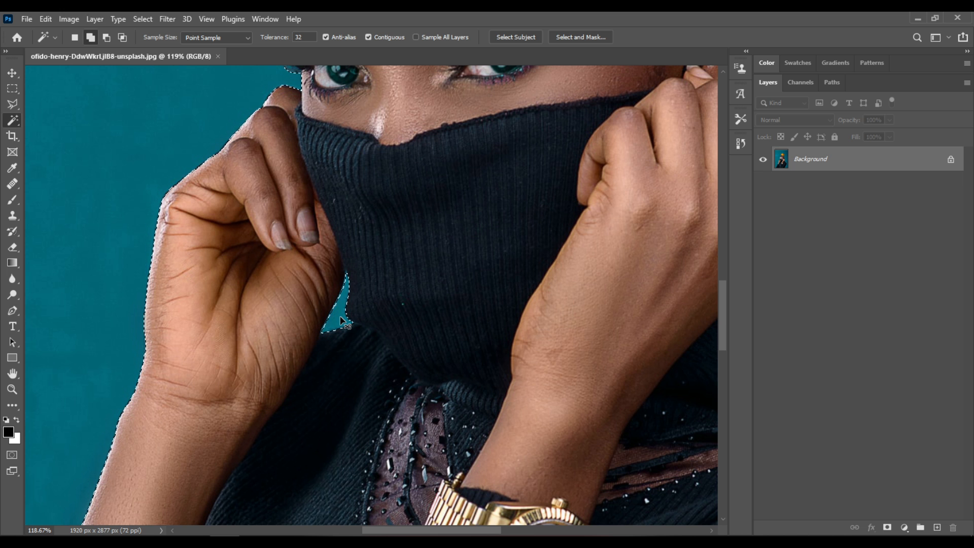
{"action": "key", "text": "ctrl+0"}
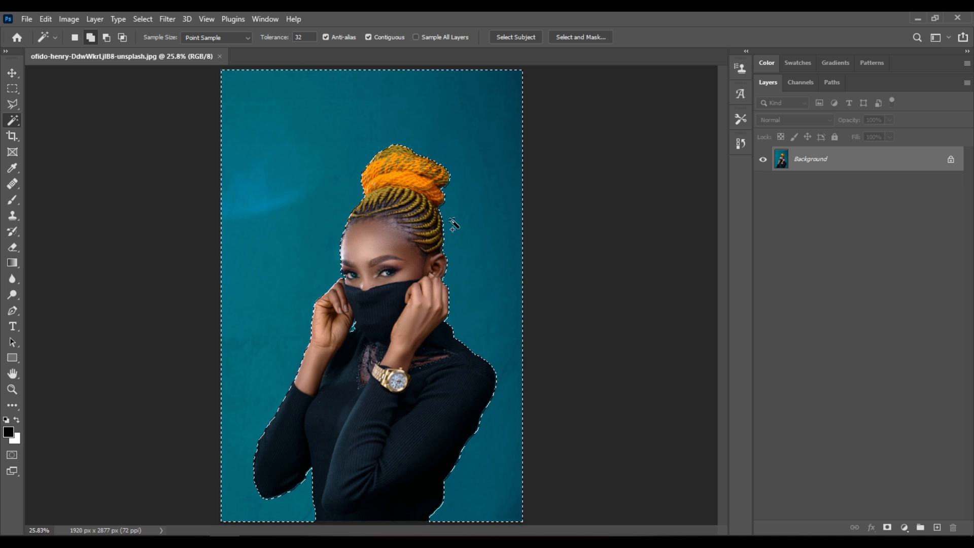
Step: Add a layer mask from the selection and invert it so only the woman shows
{"action": "left_click", "coordinate": [888, 530]}
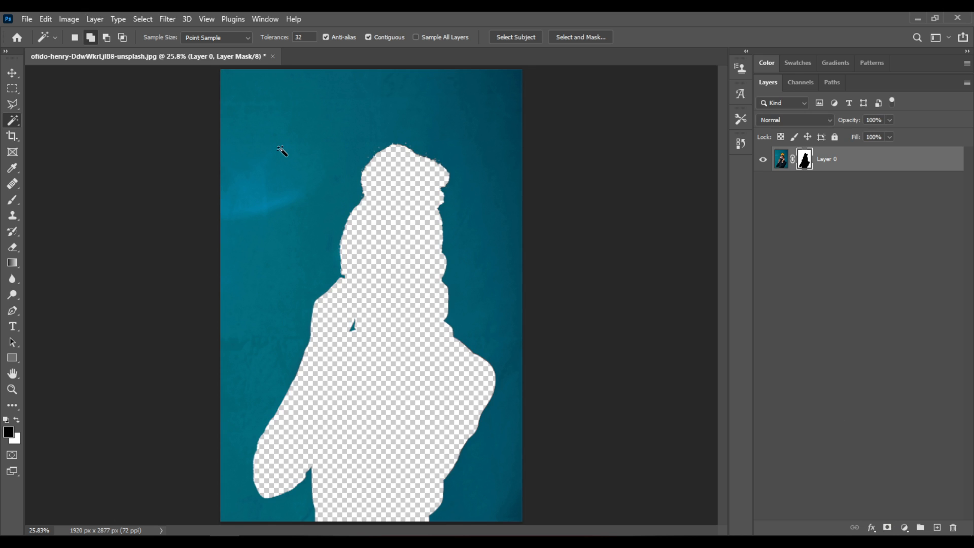
{"action": "left_click", "coordinate": [71, 19]}
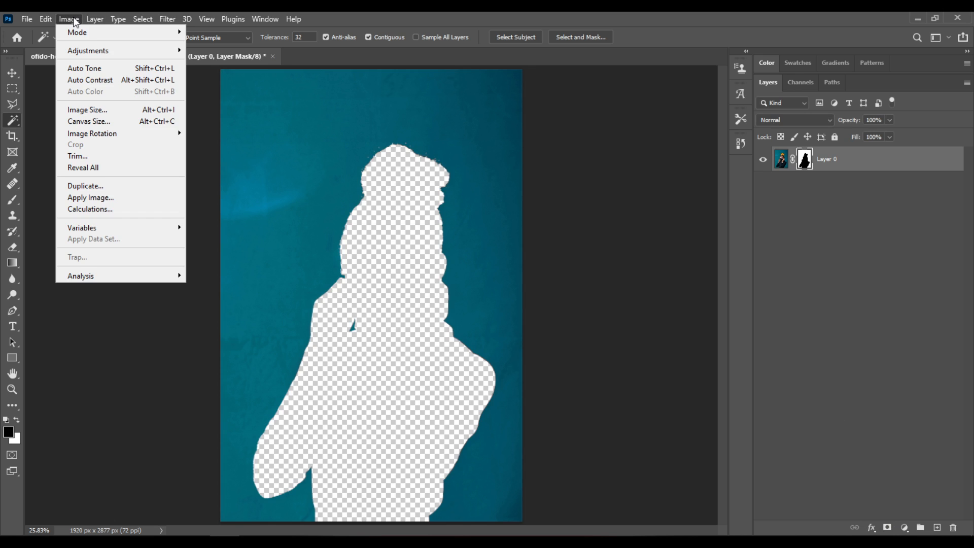
{"action": "mouse_move", "coordinate": [89, 53]}
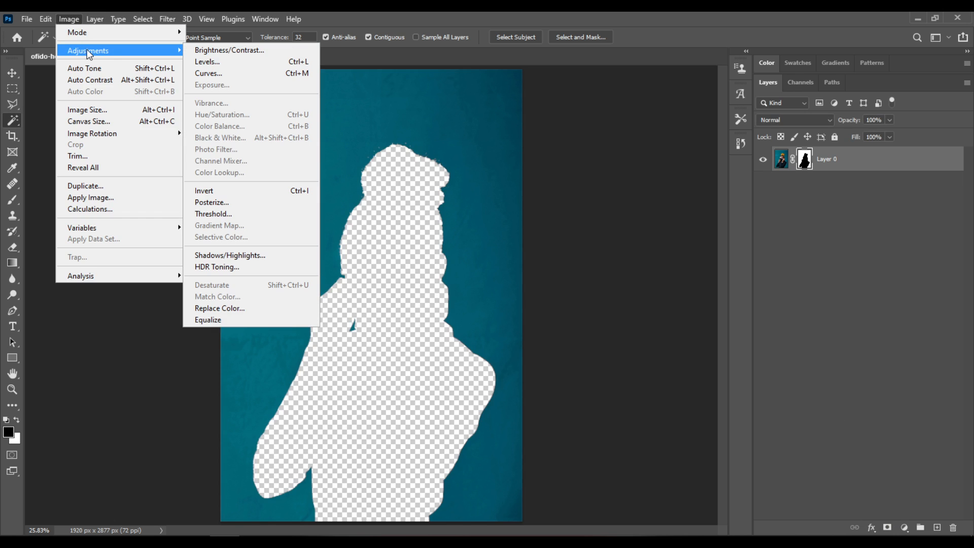
{"action": "left_click", "coordinate": [209, 191]}
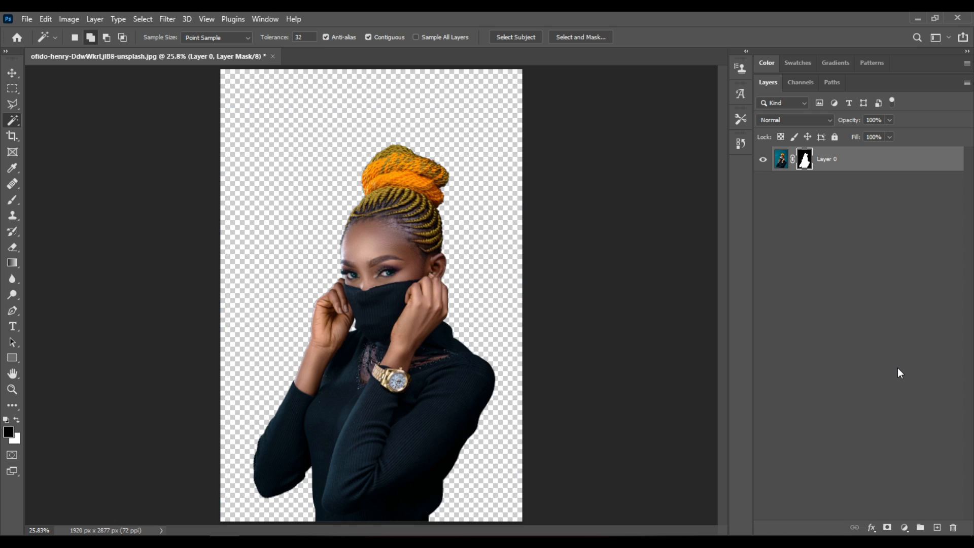
Step: Create a new layer beneath the woman and fill it with white at 100% opacity
{"action": "left_click", "coordinate": [937, 528], "text": "ctrl"}
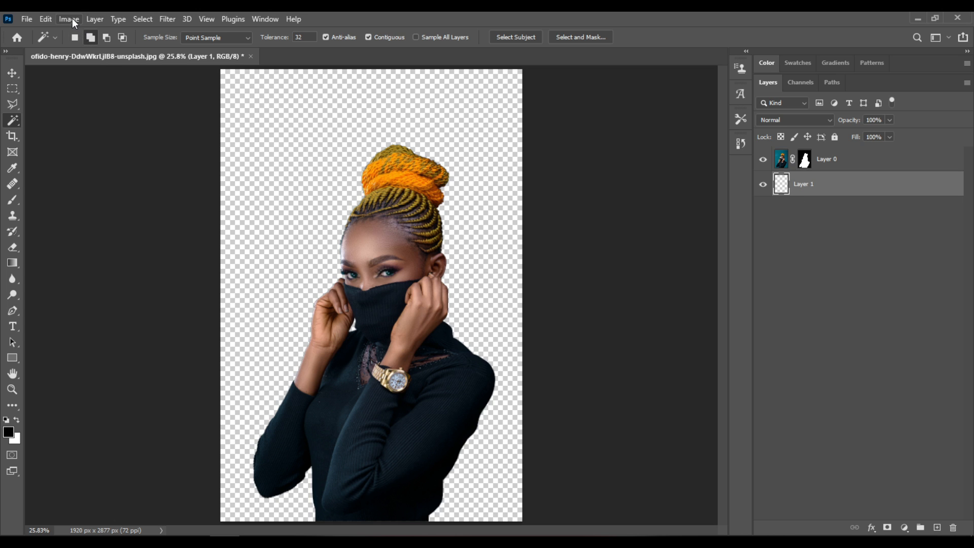
{"action": "left_click", "coordinate": [45, 18]}
{"action": "left_click", "coordinate": [82, 209]}
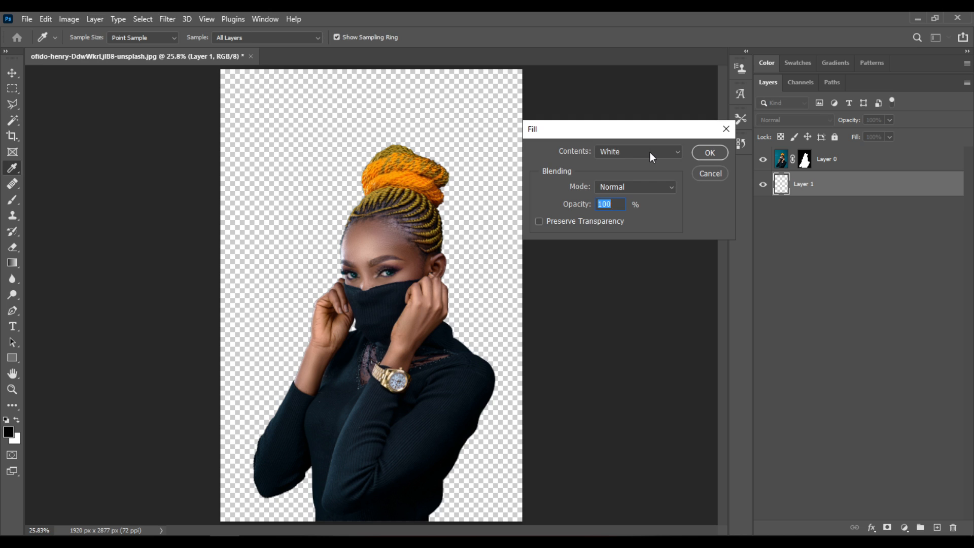
{"action": "left_click", "coordinate": [709, 156]}
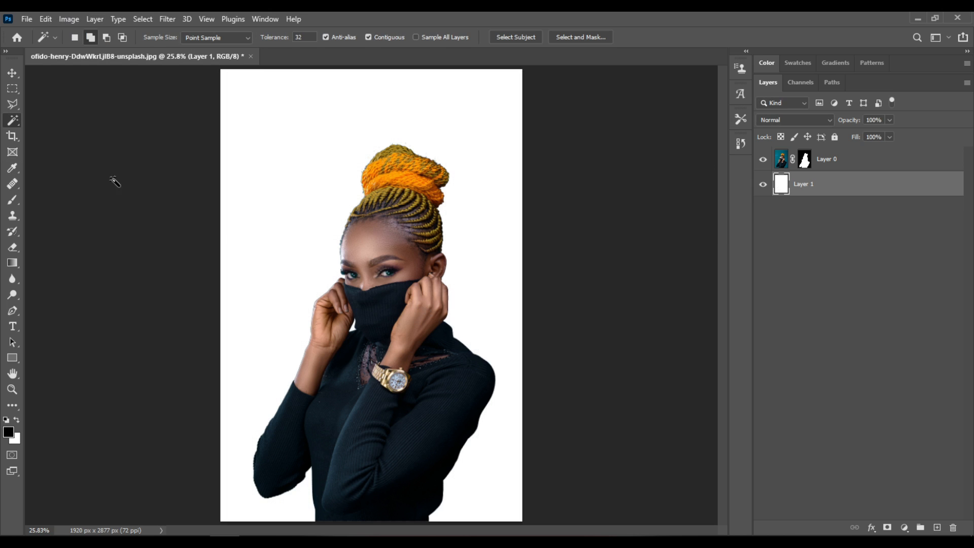
Step: Extend the canvas beyond the woman's elbow side with the Crop tool to a width of about 3685 px
{"action": "left_click", "coordinate": [11, 138]}
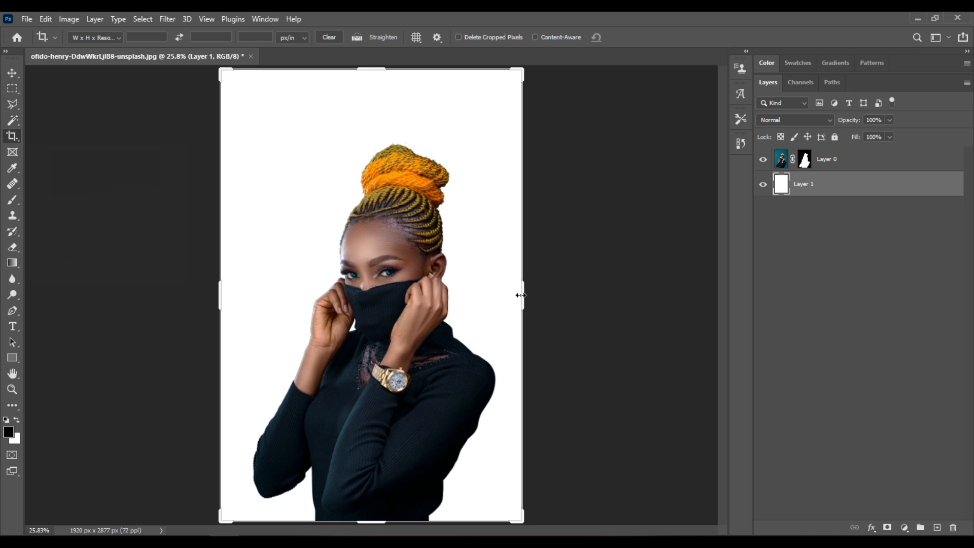
{"action": "left_click_drag", "start_coordinate": [523, 296], "coordinate": [647, 293]}
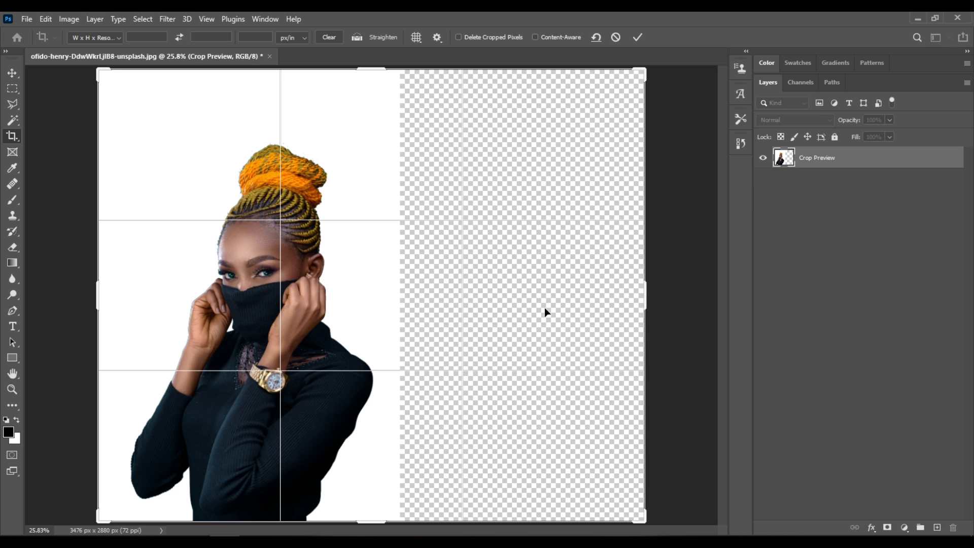
{"action": "left_click_drag", "start_coordinate": [651, 297], "coordinate": [668, 300]}
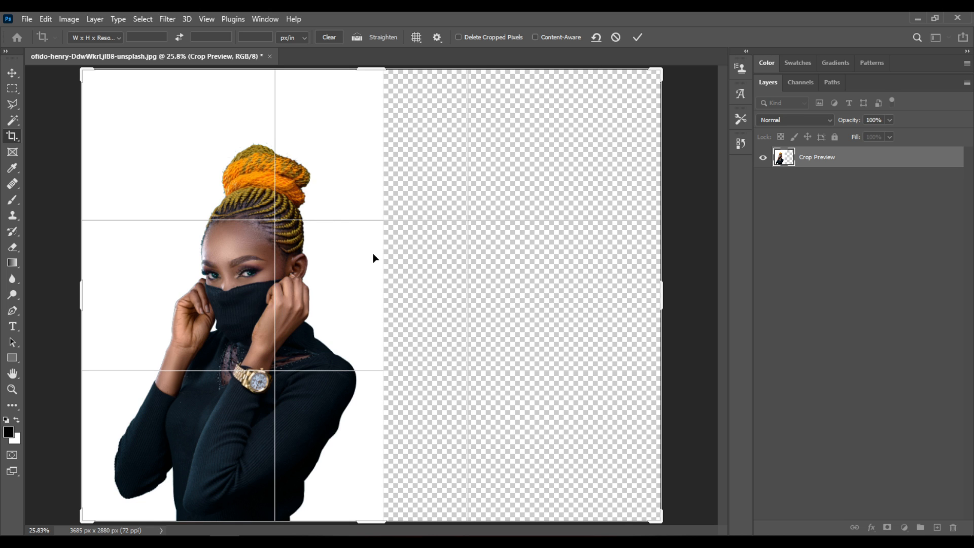
{"action": "left_click", "coordinate": [634, 37]}
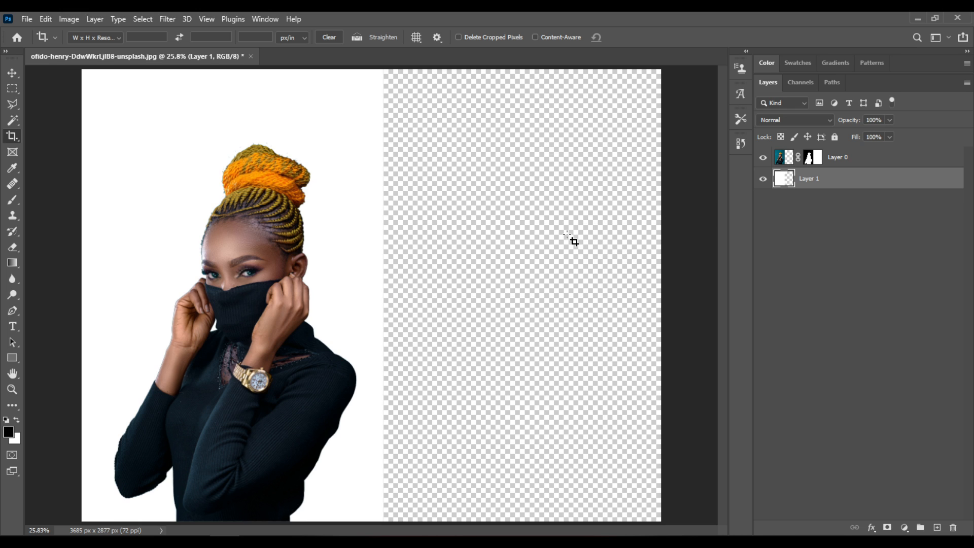
Step: Fill the whole extended background layer with white in Normal mode at 100% opacity
{"action": "left_click", "coordinate": [41, 19]}
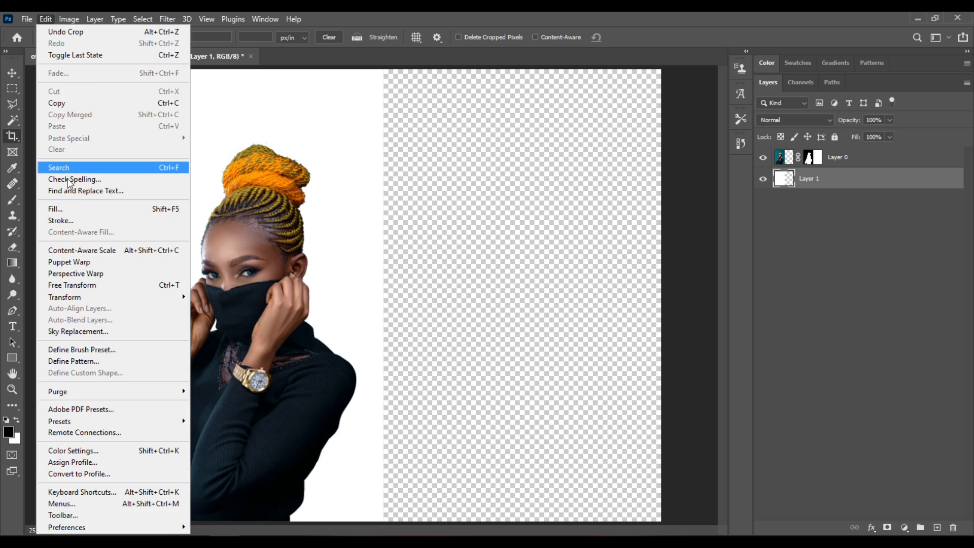
{"action": "left_click", "coordinate": [91, 207]}
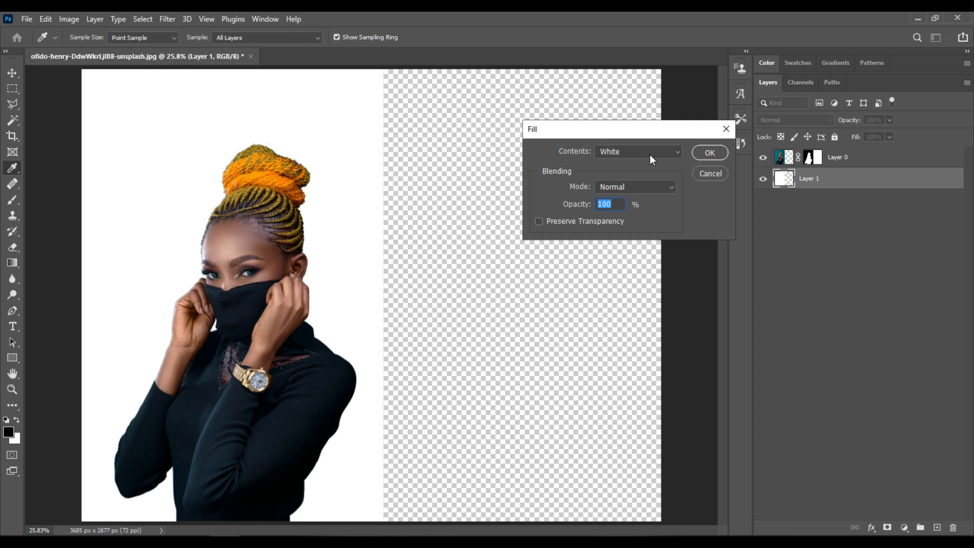
{"action": "left_click", "coordinate": [710, 153]}
{"action": "key", "text": "c"}
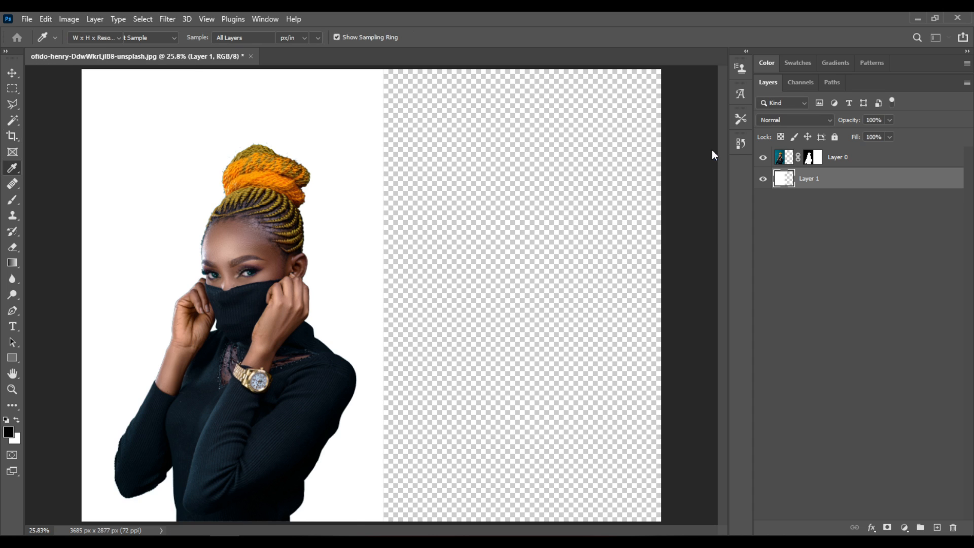
Step: Rename the masked cut-out layer as woman and duplicate it
{"action": "left_click", "coordinate": [845, 160]}
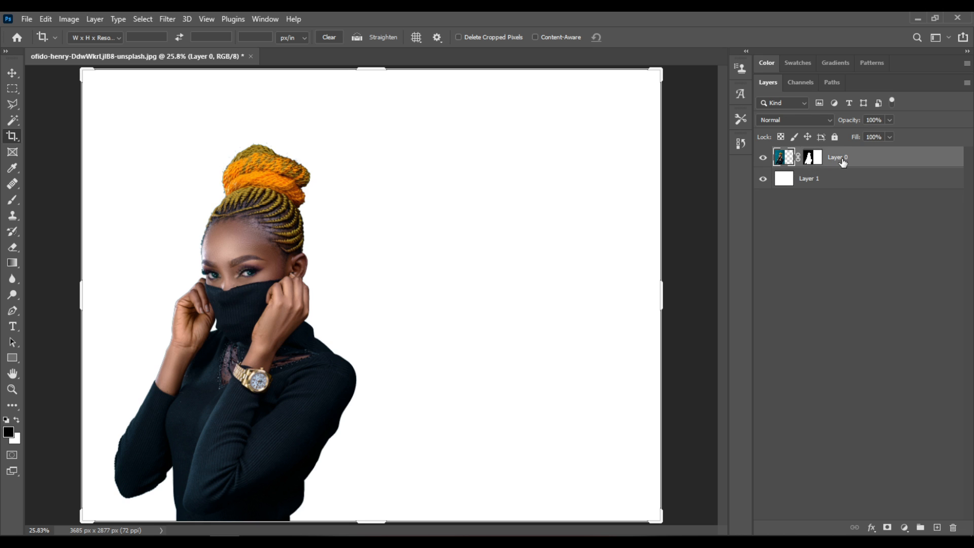
{"action": "double_click", "coordinate": [843, 158]}
{"action": "type", "text": "woman"}
{"action": "key", "text": "Return"}
{"action": "key", "text": "ctrl"}
{"action": "key", "text": "ctrl+j"}
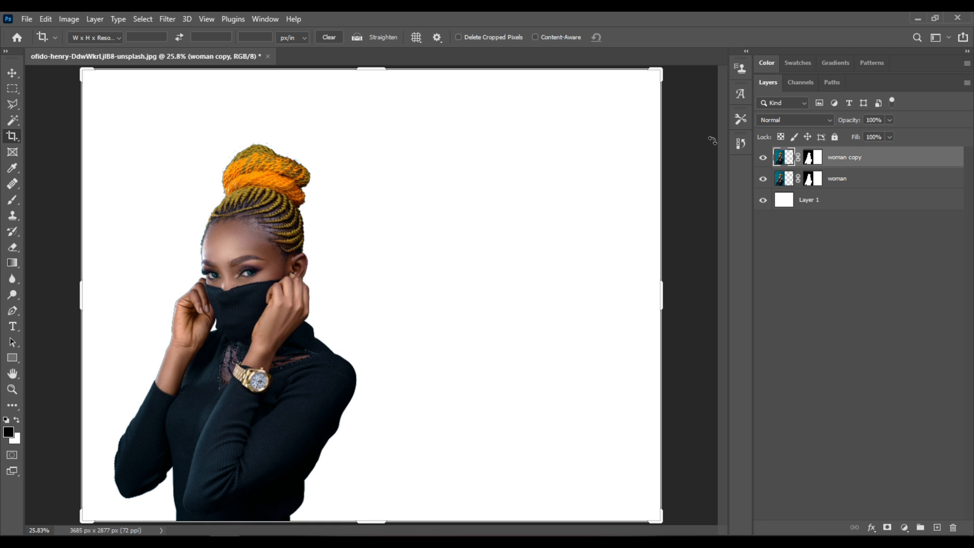
Step: Convert the woman copy layer to a smart object and rasterize it so its mask is merged in
{"action": "right_click", "coordinate": [902, 159]}
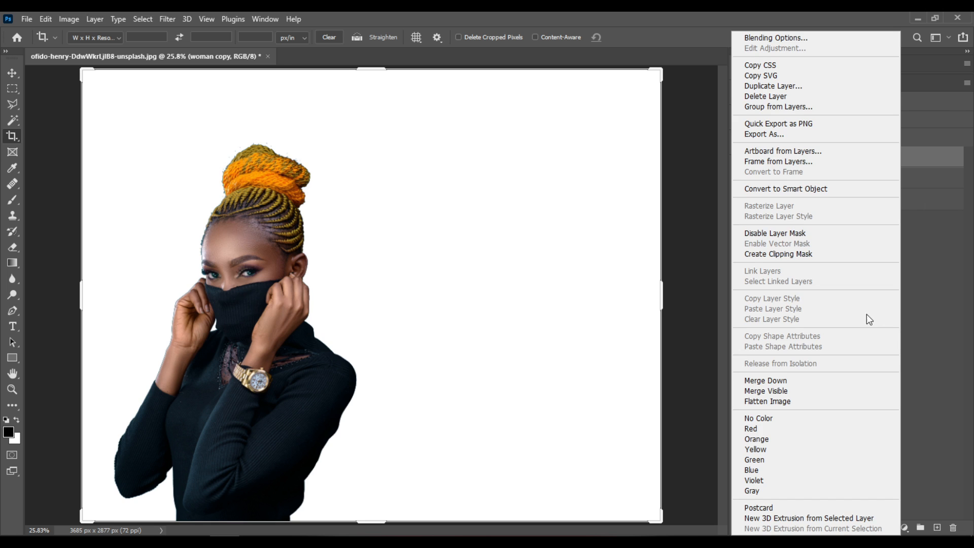
{"action": "left_click", "coordinate": [824, 189]}
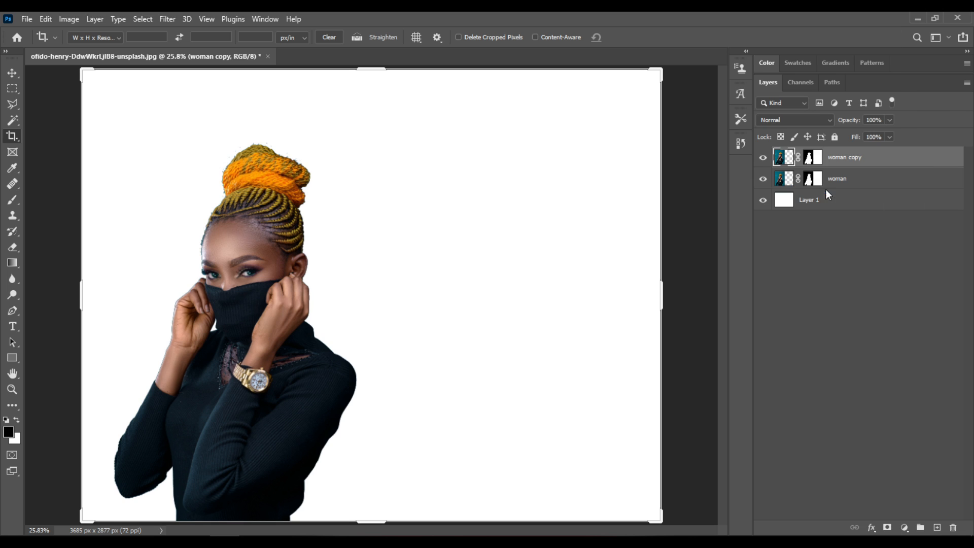
{"action": "right_click", "coordinate": [863, 161]}
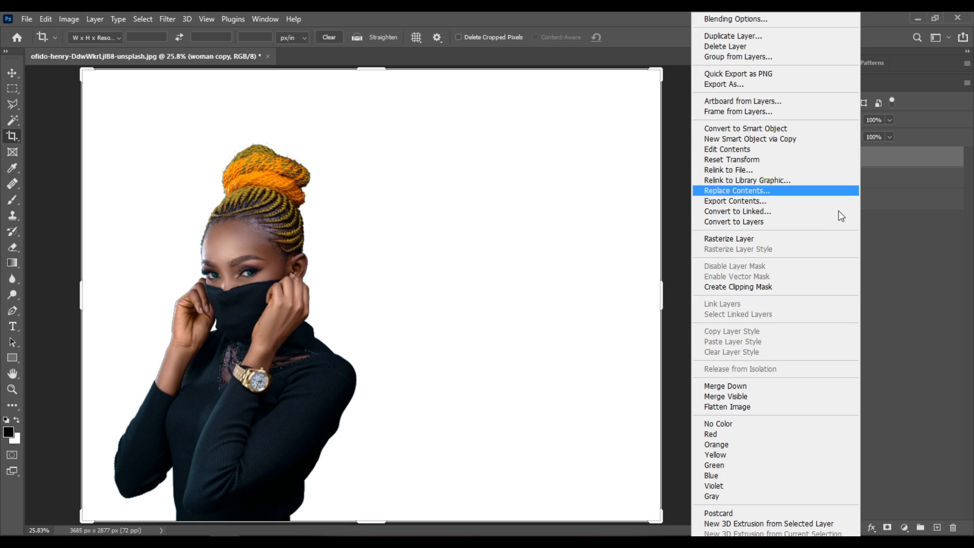
{"action": "left_click", "coordinate": [804, 245]}
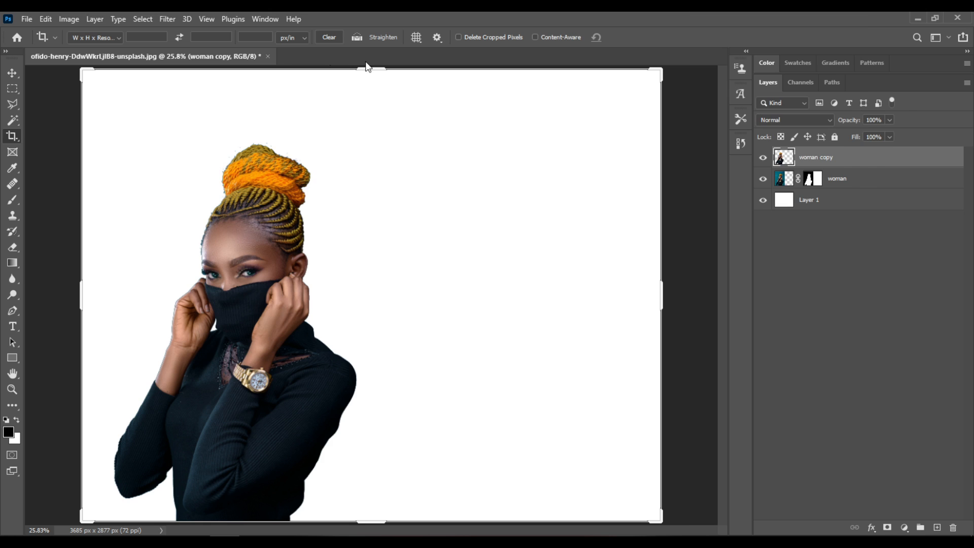
Step: Open Liquify on the woman copy layer and push the sweater's arm and shoulder toward the empty canvas with the Forward Warp brush at size 1176
{"action": "left_click", "coordinate": [168, 20]}
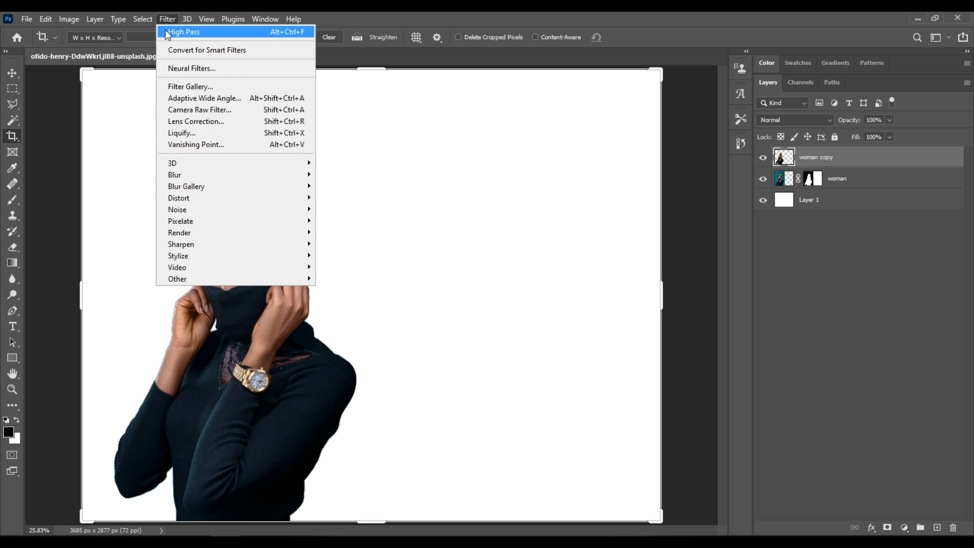
{"action": "mouse_move", "coordinate": [218, 187]}
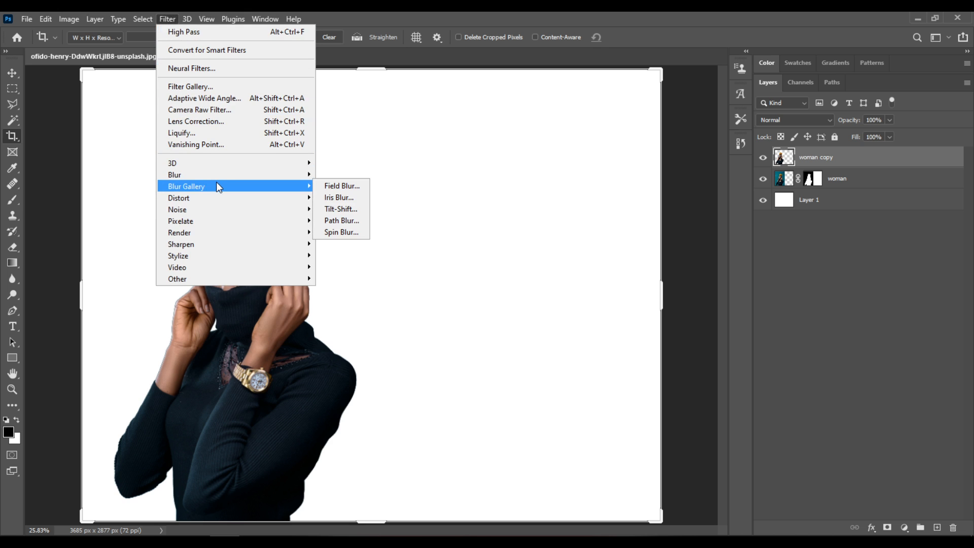
{"action": "key", "text": "Escape"}
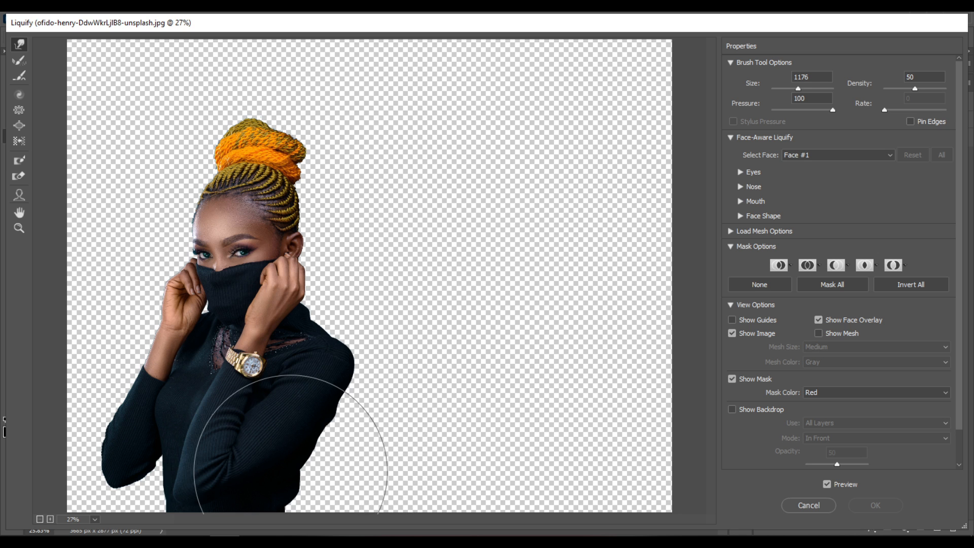
{"action": "mouse_move", "coordinate": [294, 472]}
{"action": "left_mouse_down"}
{"action": "mouse_move", "coordinate": [438, 505]}
{"action": "mouse_move", "coordinate": [380, 445]}
{"action": "left_mouse_up"}
{"action": "left_click_drag", "start_coordinate": [405, 424], "coordinate": [502, 391]}
{"action": "left_click_drag", "start_coordinate": [318, 394], "coordinate": [506, 374]}
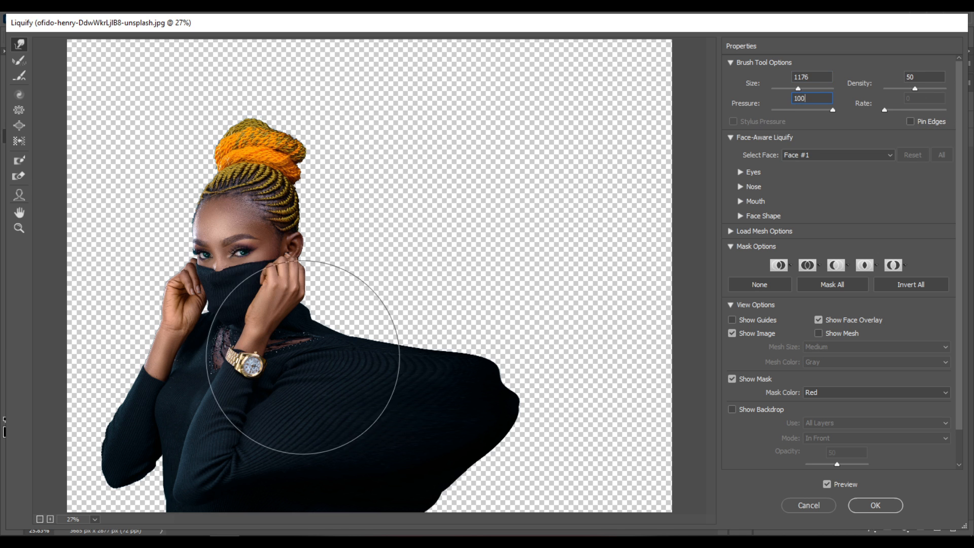
{"action": "mouse_move", "coordinate": [286, 373]}
{"action": "left_mouse_down"}
{"action": "mouse_move", "coordinate": [342, 374]}
{"action": "mouse_move", "coordinate": [361, 295]}
{"action": "mouse_move", "coordinate": [350, 306]}
{"action": "mouse_move", "coordinate": [393, 306]}
{"action": "mouse_move", "coordinate": [431, 343]}
{"action": "mouse_move", "coordinate": [435, 306]}
{"action": "mouse_move", "coordinate": [457, 393]}
{"action": "mouse_move", "coordinate": [440, 485]}
{"action": "mouse_move", "coordinate": [526, 501]}
{"action": "mouse_move", "coordinate": [482, 422]}
{"action": "mouse_move", "coordinate": [533, 359]}
{"action": "mouse_move", "coordinate": [434, 407]}
{"action": "left_mouse_up"}
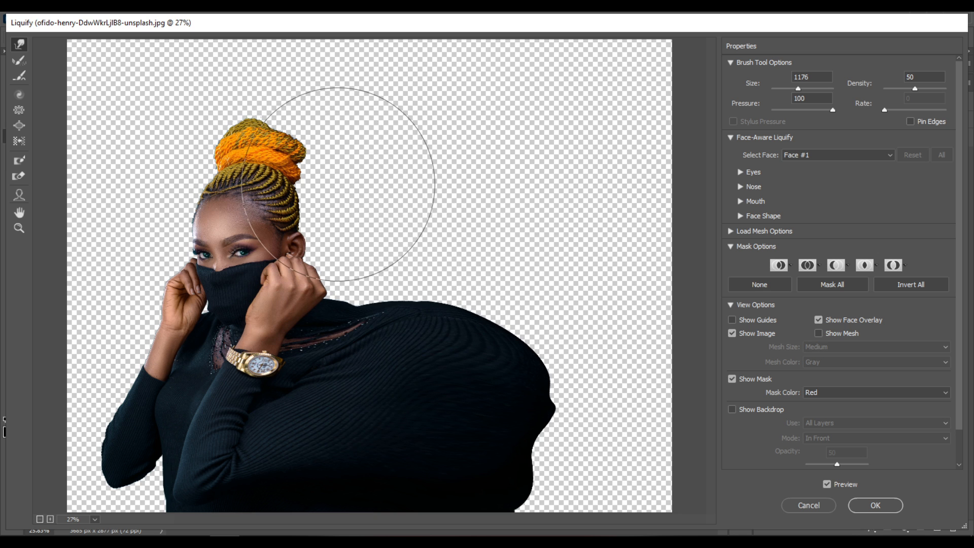
Step: Reduce the warp brush size to 400 and pull the braids and bun outward from the back of the head in wavy strands
{"action": "key", "text": "bracketleft"}
{"action": "key", "text": "bracketleft"}
{"action": "key", "text": "bracketleft"}
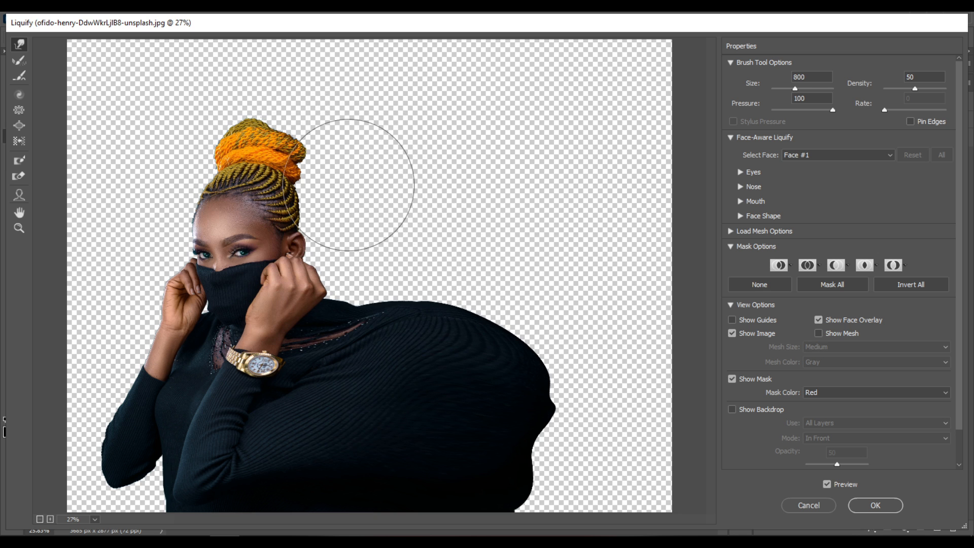
{"action": "key", "text": "bracketleft"}
{"action": "key", "text": "bracketleft"}
{"action": "key", "text": "bracketleft"}
{"action": "key", "text": "bracketleft"}
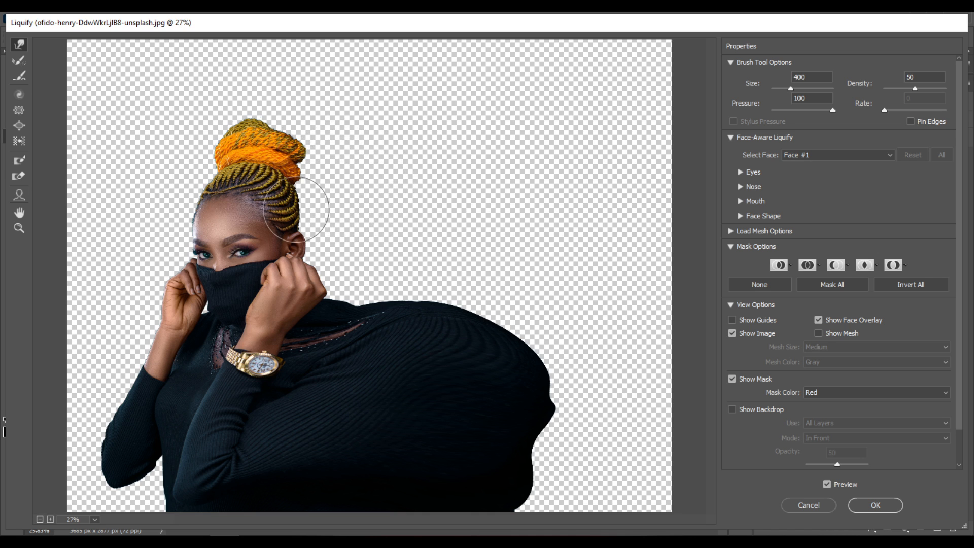
{"action": "key", "text": "bracketright"}
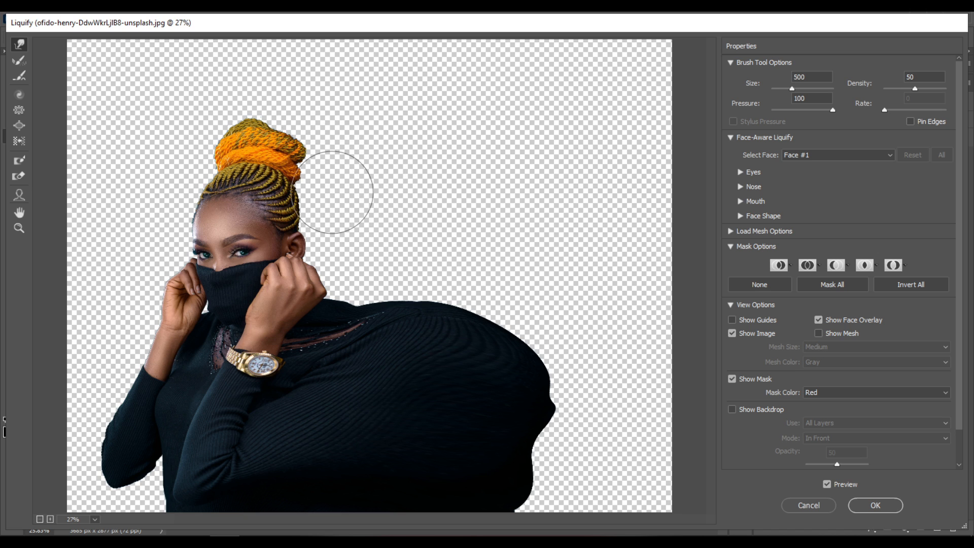
{"action": "key", "text": "bracketleft"}
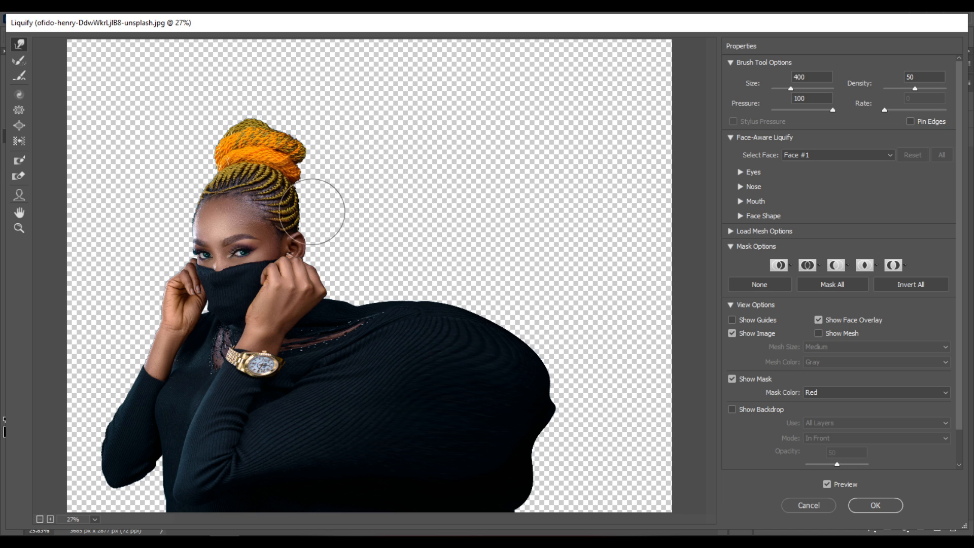
{"action": "mouse_move", "coordinate": [299, 209]}
{"action": "left_mouse_down"}
{"action": "mouse_move", "coordinate": [332, 219]}
{"action": "mouse_move", "coordinate": [341, 196]}
{"action": "mouse_move", "coordinate": [356, 201]}
{"action": "mouse_move", "coordinate": [365, 227]}
{"action": "mouse_move", "coordinate": [374, 198]}
{"action": "left_mouse_up"}
{"action": "mouse_move", "coordinate": [299, 187]}
{"action": "left_mouse_down"}
{"action": "mouse_move", "coordinate": [327, 192]}
{"action": "mouse_move", "coordinate": [332, 174]}
{"action": "mouse_move", "coordinate": [339, 182]}
{"action": "mouse_move", "coordinate": [307, 171]}
{"action": "left_mouse_up"}
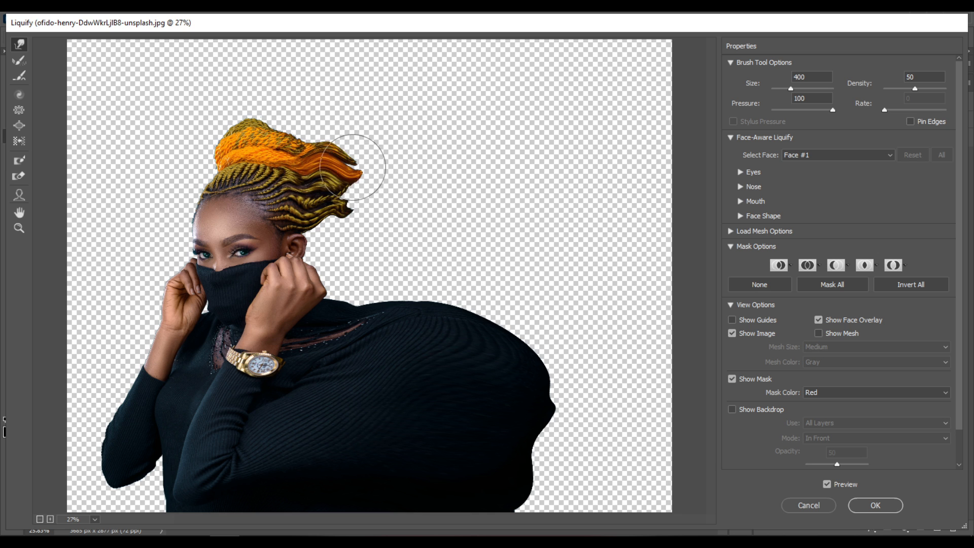
{"action": "left_click_drag", "start_coordinate": [323, 224], "coordinate": [357, 246]}
{"action": "left_click_drag", "start_coordinate": [354, 191], "coordinate": [369, 201]}
{"action": "mouse_move", "coordinate": [304, 223]}
{"action": "left_mouse_down"}
{"action": "mouse_move", "coordinate": [310, 205]}
{"action": "mouse_move", "coordinate": [316, 219]}
{"action": "left_mouse_up"}
{"action": "mouse_move", "coordinate": [321, 160]}
{"action": "left_mouse_down"}
{"action": "mouse_move", "coordinate": [326, 210]}
{"action": "mouse_move", "coordinate": [338, 163]}
{"action": "mouse_move", "coordinate": [341, 177]}
{"action": "mouse_move", "coordinate": [318, 177]}
{"action": "mouse_move", "coordinate": [319, 160]}
{"action": "mouse_move", "coordinate": [342, 162]}
{"action": "mouse_move", "coordinate": [378, 189]}
{"action": "left_mouse_up"}
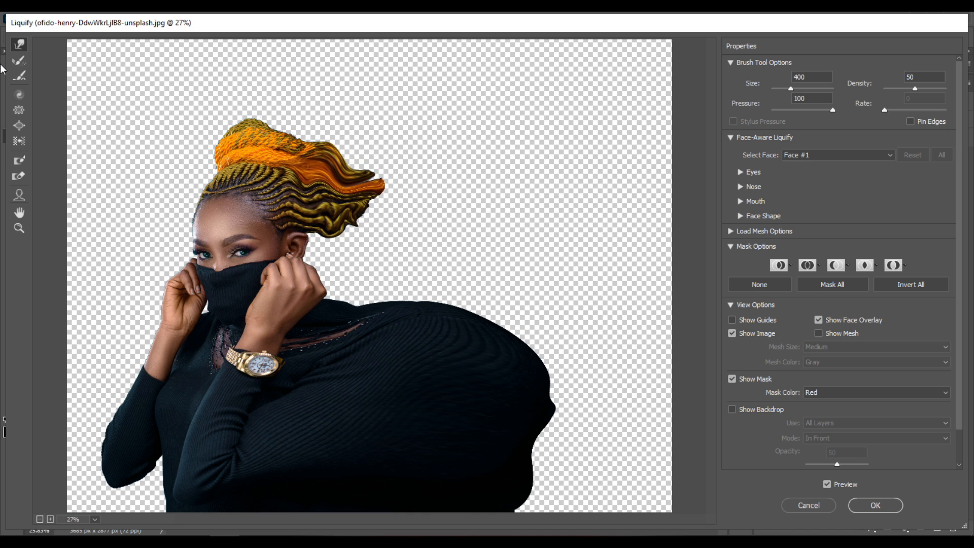
Step: Enlarge the warp brush to size 1000 and stretch the sweater's shoulder, side and lower part farther across the empty canvas
{"action": "key", "text": "bracketright"}
{"action": "key", "text": "bracketright"}
{"action": "key", "text": "bracketright"}
{"action": "key", "text": "bracketright"}
{"action": "key", "text": "bracketright"}
{"action": "key", "text": "bracketright"}
{"action": "key", "text": "bracketright"}
{"action": "key", "text": "bracketright"}
{"action": "mouse_move", "coordinate": [420, 324]}
{"action": "left_mouse_down"}
{"action": "mouse_move", "coordinate": [452, 296]}
{"action": "mouse_move", "coordinate": [490, 329]}
{"action": "mouse_move", "coordinate": [566, 288]}
{"action": "mouse_move", "coordinate": [605, 296]}
{"action": "left_mouse_up"}
{"action": "left_click_drag", "start_coordinate": [546, 393], "coordinate": [633, 390]}
{"action": "mouse_move", "coordinate": [555, 451]}
{"action": "left_mouse_down"}
{"action": "mouse_move", "coordinate": [583, 494]}
{"action": "mouse_move", "coordinate": [620, 508]}
{"action": "mouse_move", "coordinate": [653, 469]}
{"action": "left_mouse_up"}
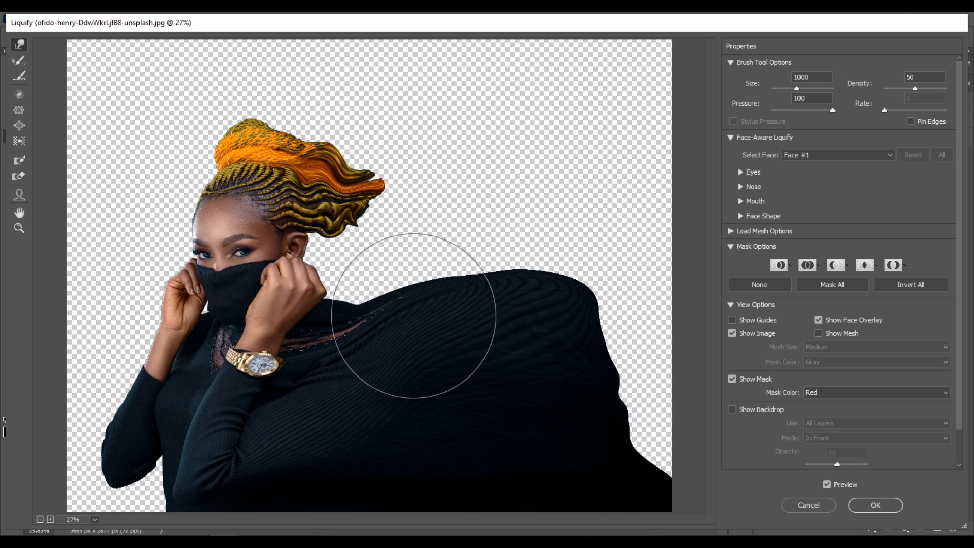
Step: Pull the sweater's top edge upward and its side past the canvas edge, apply Liquify, and hide the woman copy layer with a black mask
{"action": "left_click_drag", "start_coordinate": [518, 290], "coordinate": [633, 217]}
{"action": "mouse_move", "coordinate": [598, 348]}
{"action": "left_mouse_down"}
{"action": "mouse_move", "coordinate": [737, 324]}
{"action": "mouse_move", "coordinate": [658, 355]}
{"action": "mouse_move", "coordinate": [604, 413]}
{"action": "mouse_move", "coordinate": [708, 390]}
{"action": "left_mouse_up"}
{"action": "left_click_drag", "start_coordinate": [616, 467], "coordinate": [674, 446]}
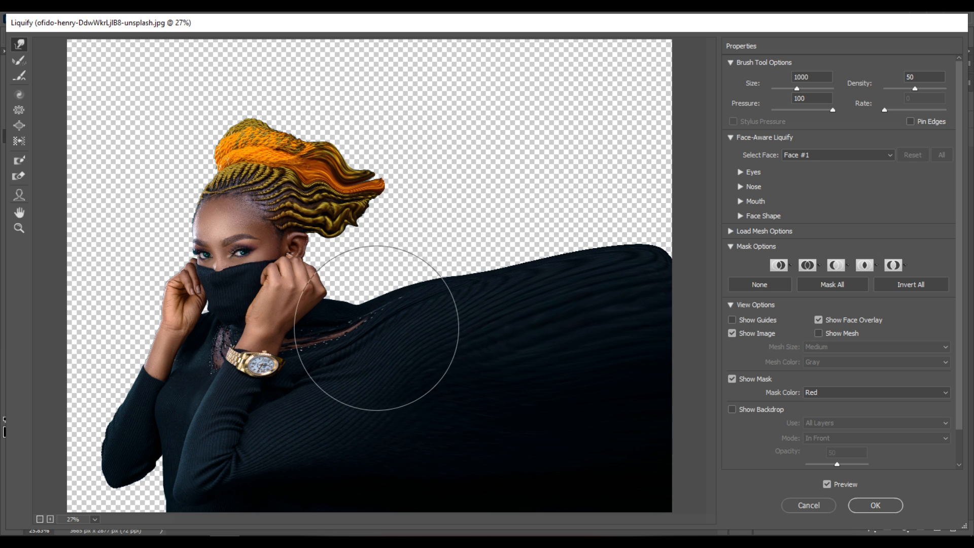
{"action": "mouse_move", "coordinate": [378, 317]}
{"action": "left_mouse_down"}
{"action": "mouse_move", "coordinate": [381, 276]}
{"action": "mouse_move", "coordinate": [372, 279]}
{"action": "mouse_move", "coordinate": [444, 284]}
{"action": "mouse_move", "coordinate": [464, 223]}
{"action": "mouse_move", "coordinate": [505, 252]}
{"action": "left_mouse_up"}
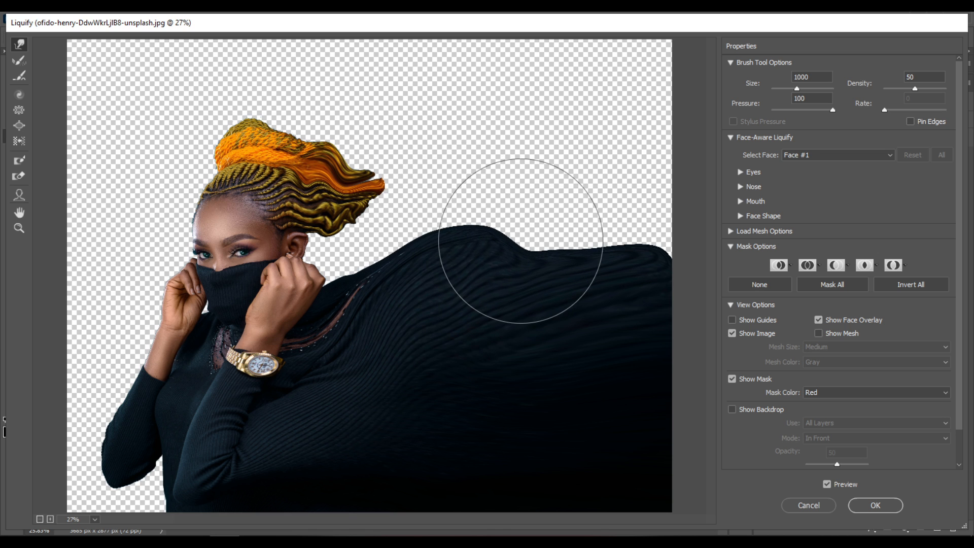
{"action": "left_click", "coordinate": [891, 507]}
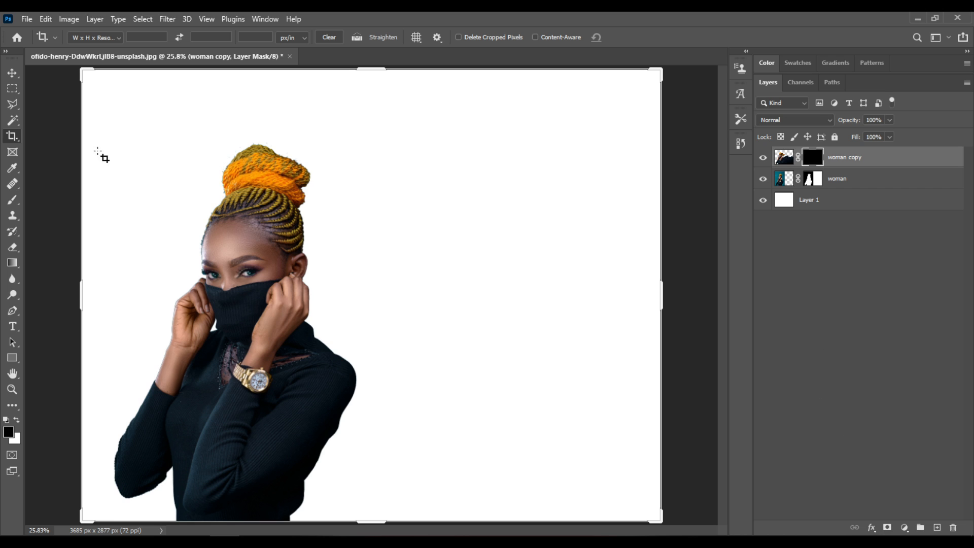
Step: Open the smoke photo on black from the smoke dispersion folder as a separate document
{"action": "left_click", "coordinate": [12, 74]}
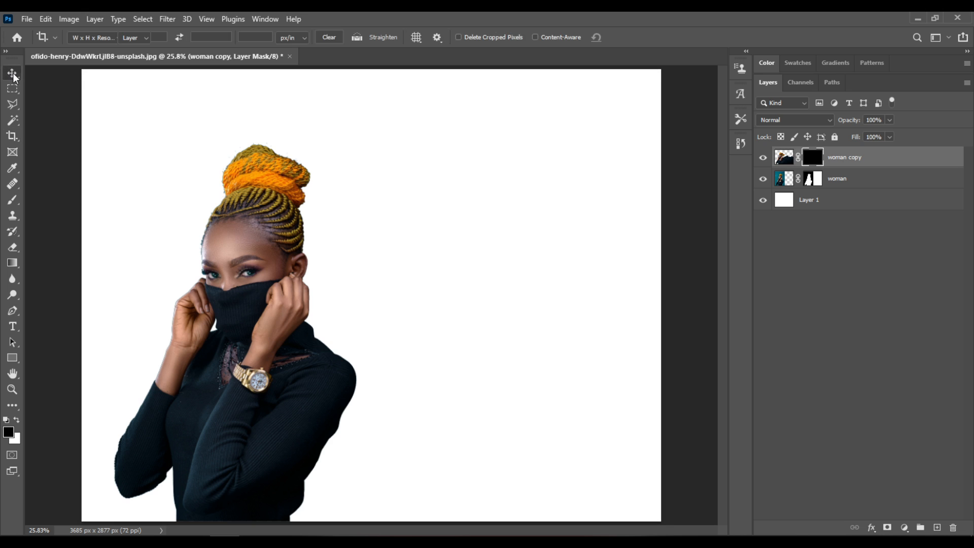
{"action": "left_click", "coordinate": [27, 21]}
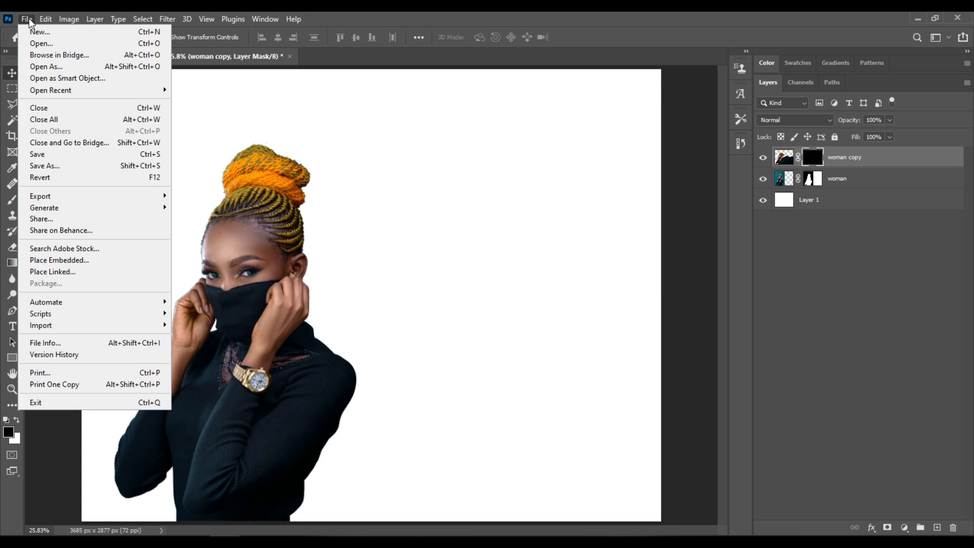
{"action": "left_click", "coordinate": [69, 45]}
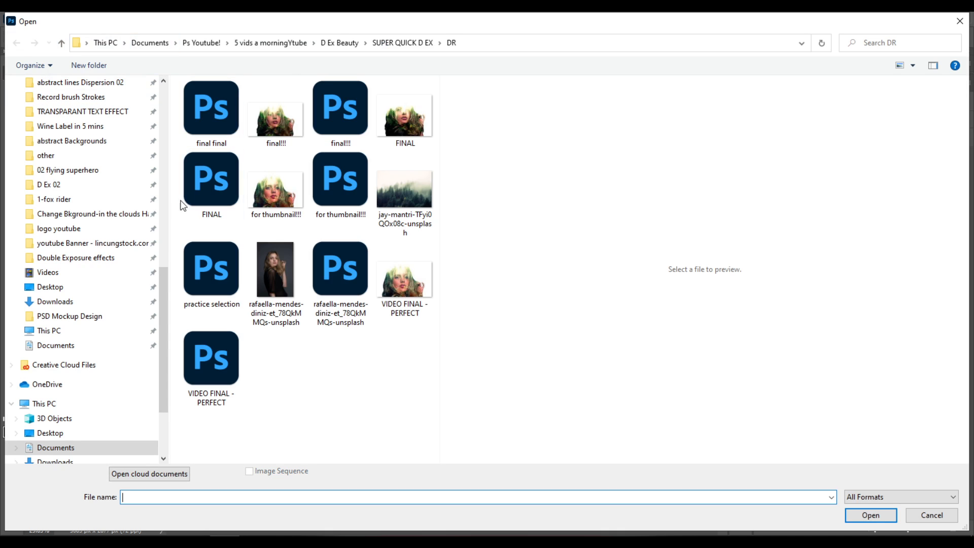
{"action": "left_click_drag", "start_coordinate": [167, 286], "coordinate": [155, 82]}
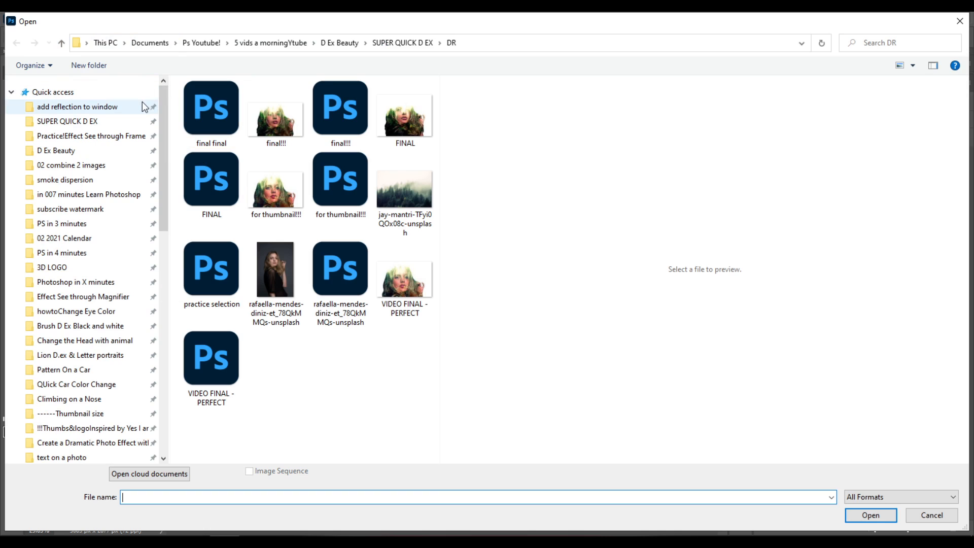
{"action": "left_click", "coordinate": [113, 183]}
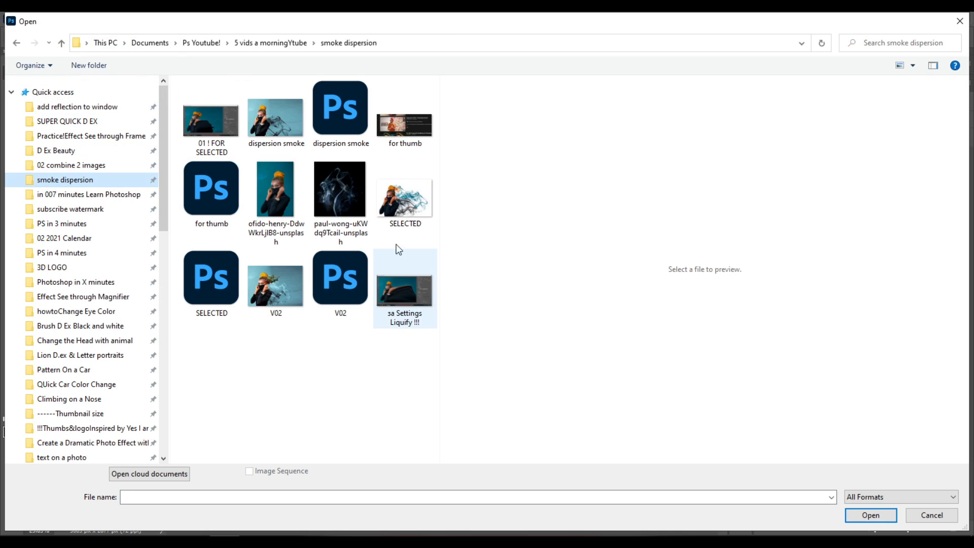
{"action": "left_click", "coordinate": [347, 194]}
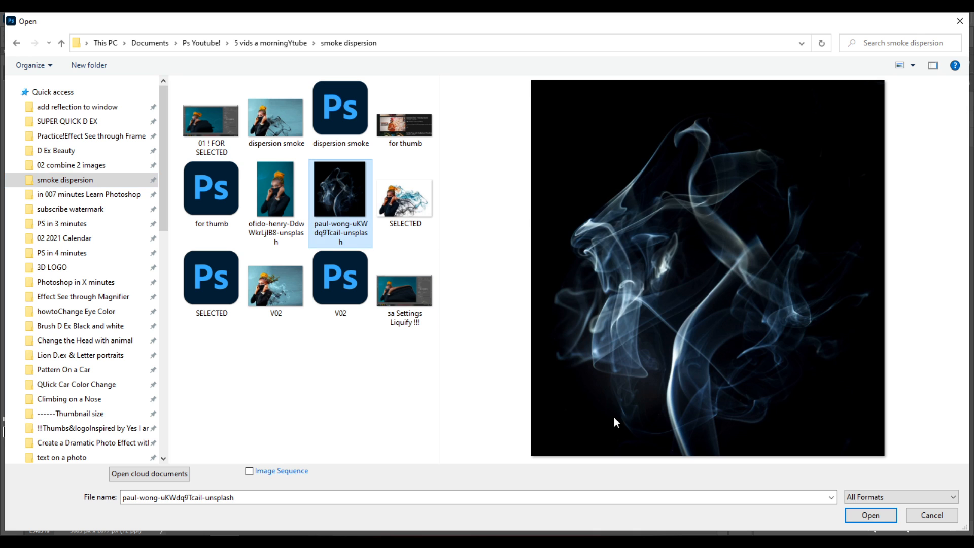
{"action": "left_click", "coordinate": [869, 516]}
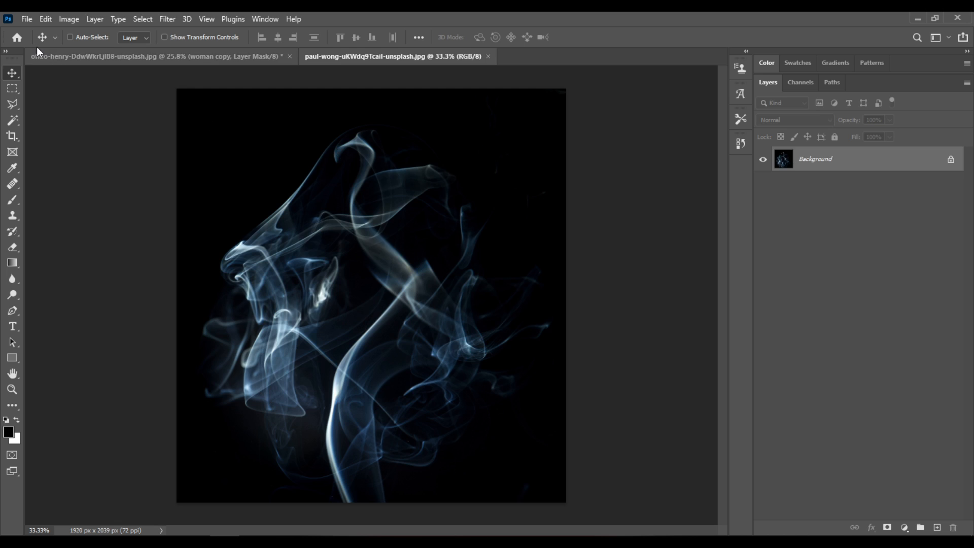
Step: Rotate the smoke image 90° clockwise and invert its colors
{"action": "left_click", "coordinate": [68, 20]}
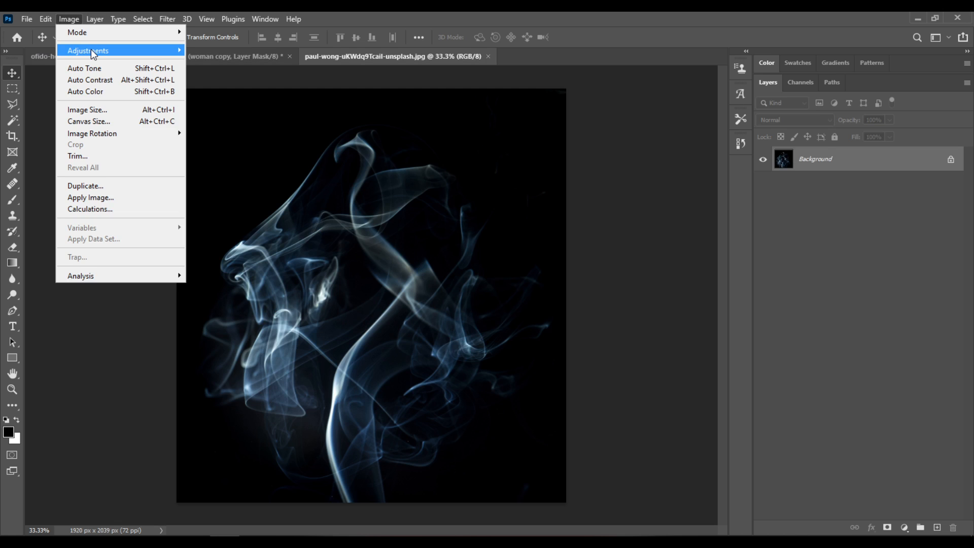
{"action": "mouse_move", "coordinate": [92, 52]}
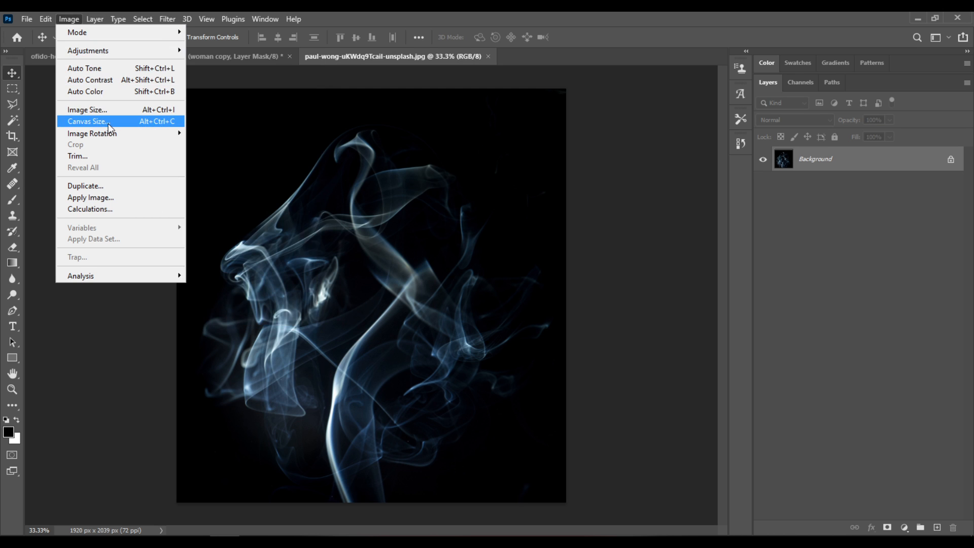
{"action": "mouse_move", "coordinate": [108, 137]}
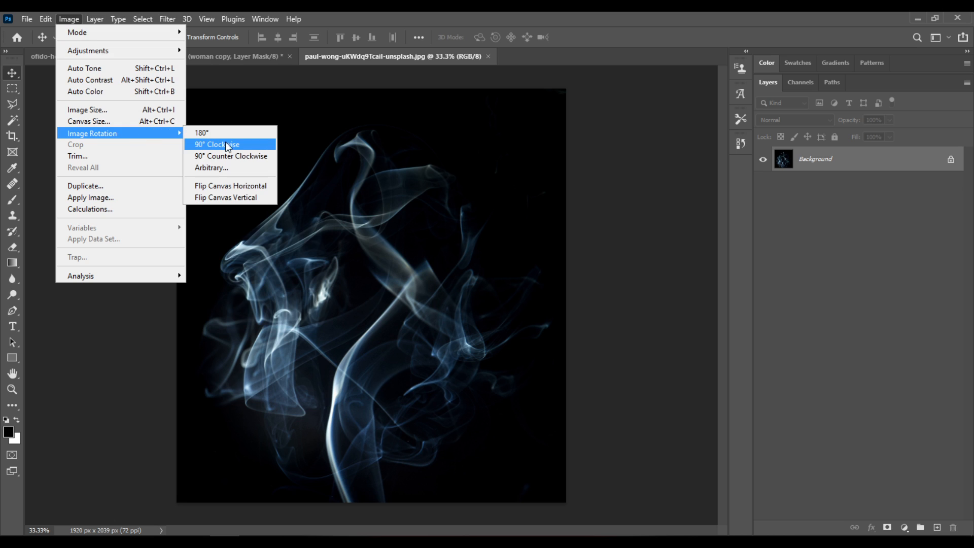
{"action": "left_click", "coordinate": [252, 146]}
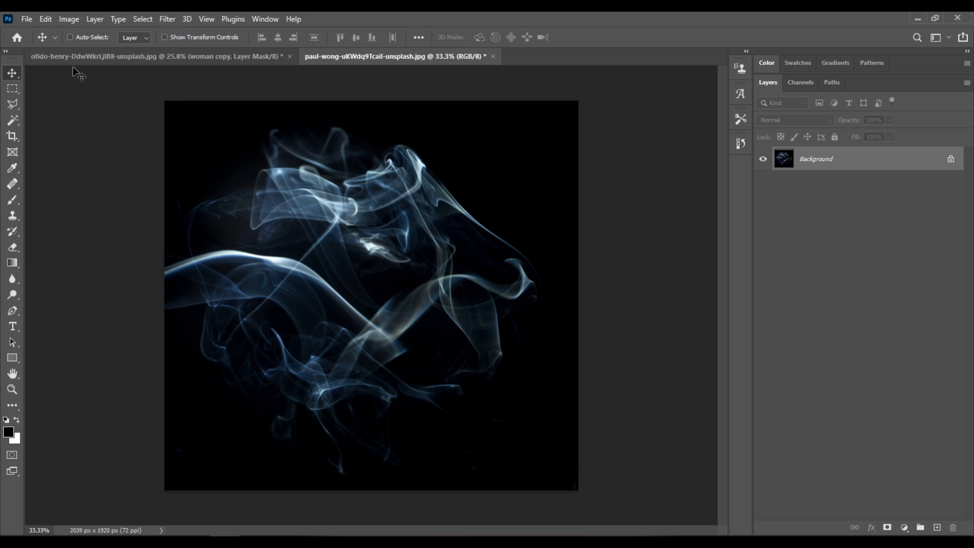
{"action": "left_click", "coordinate": [69, 19]}
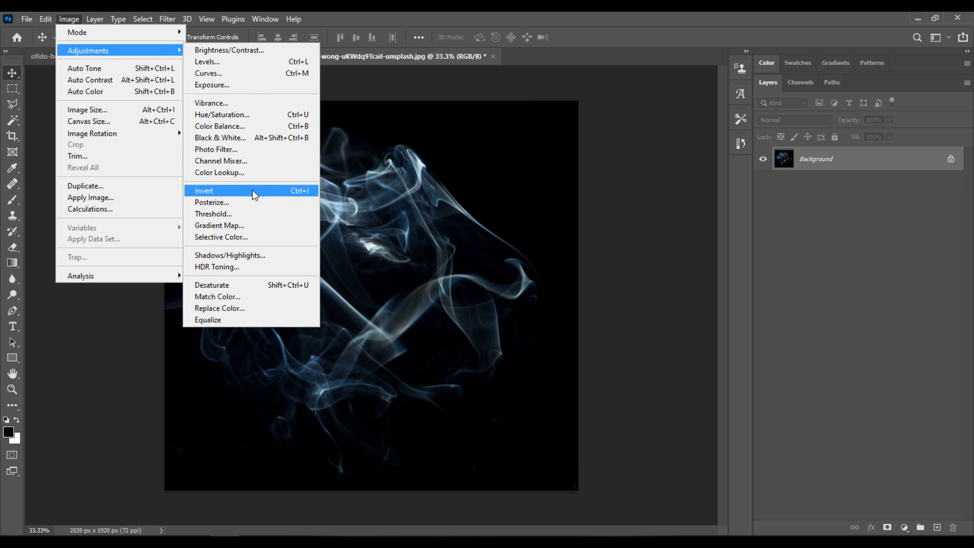
{"action": "left_click", "coordinate": [254, 192]}
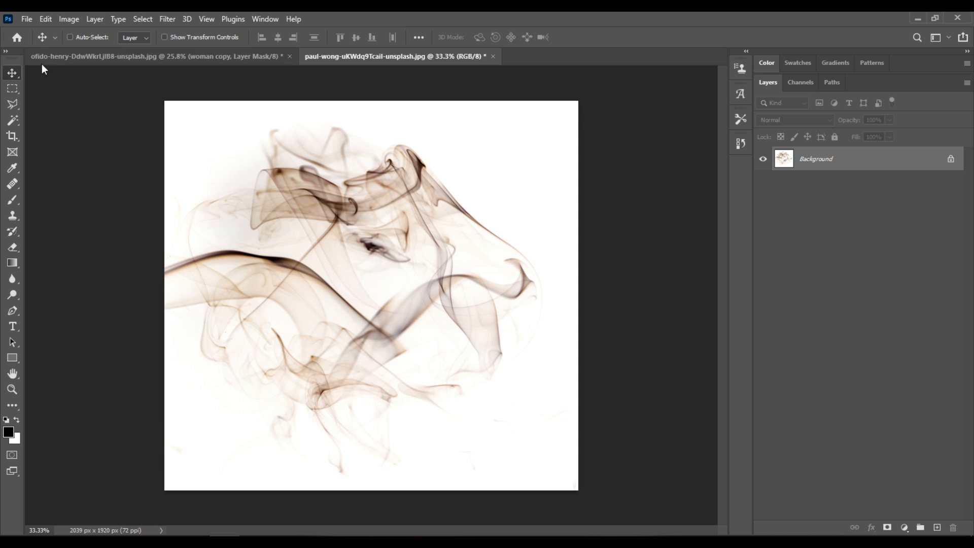
Step: Define the inverted smoke image as a brush preset named mySmoke
{"action": "left_click", "coordinate": [46, 19]}
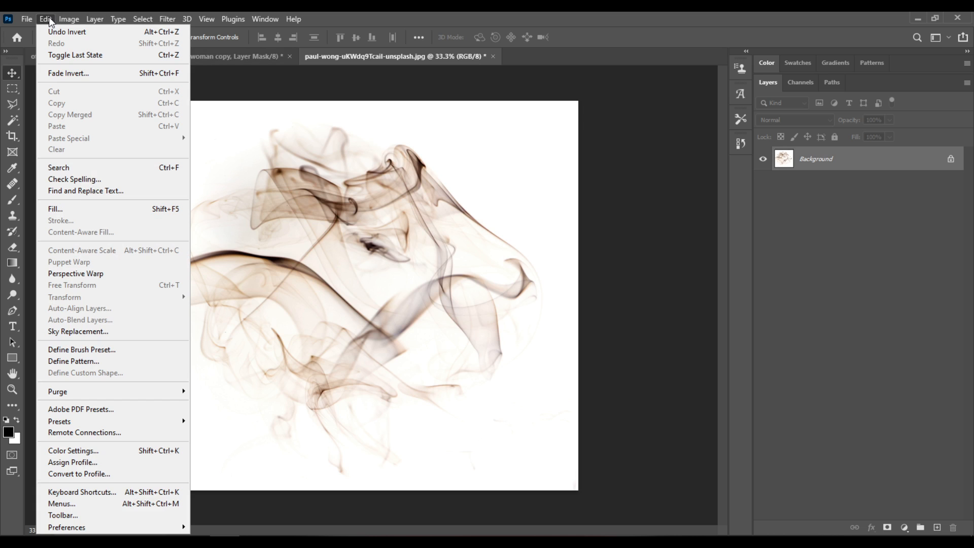
{"action": "left_click", "coordinate": [133, 350]}
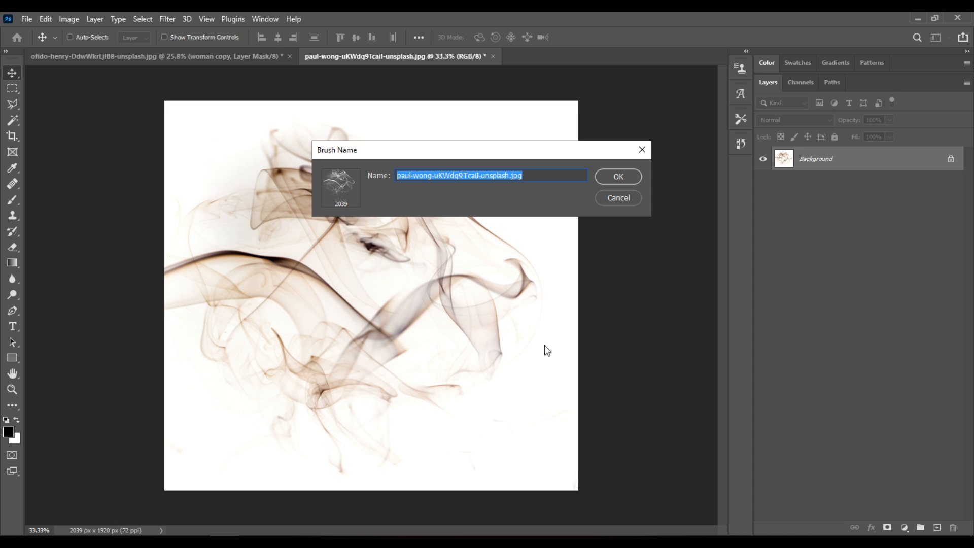
{"action": "type", "text": "my"}
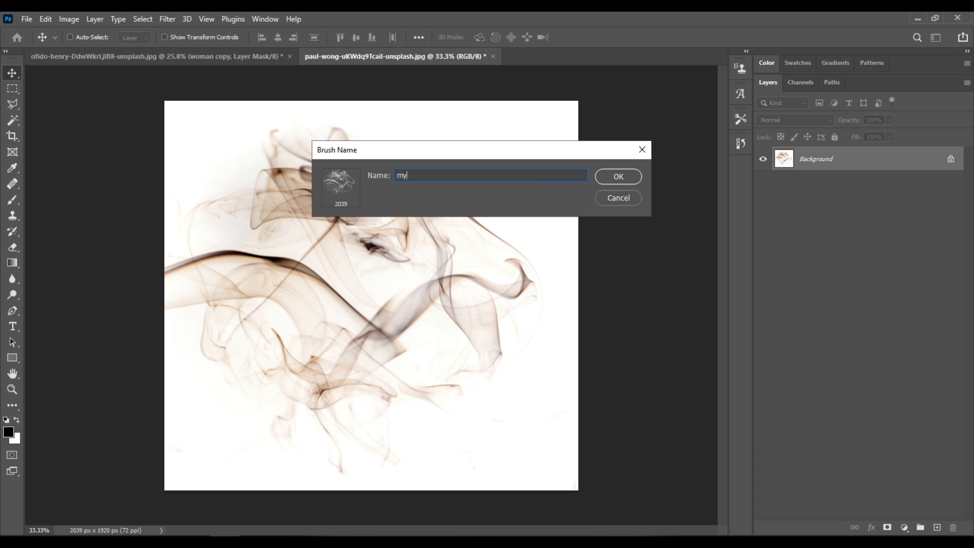
{"action": "type", "text": "Smoke"}
{"action": "left_click", "coordinate": [618, 177]}
Step: Activate the Brush tool, close the smoke document without saving, and make white the foreground color for the woman copy mask
{"action": "key", "text": "b"}
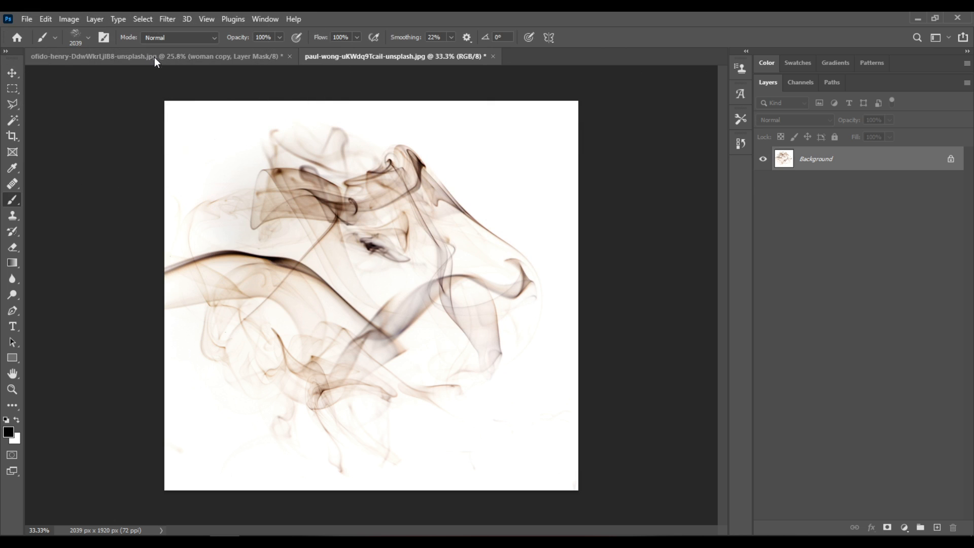
{"action": "left_click", "coordinate": [494, 57]}
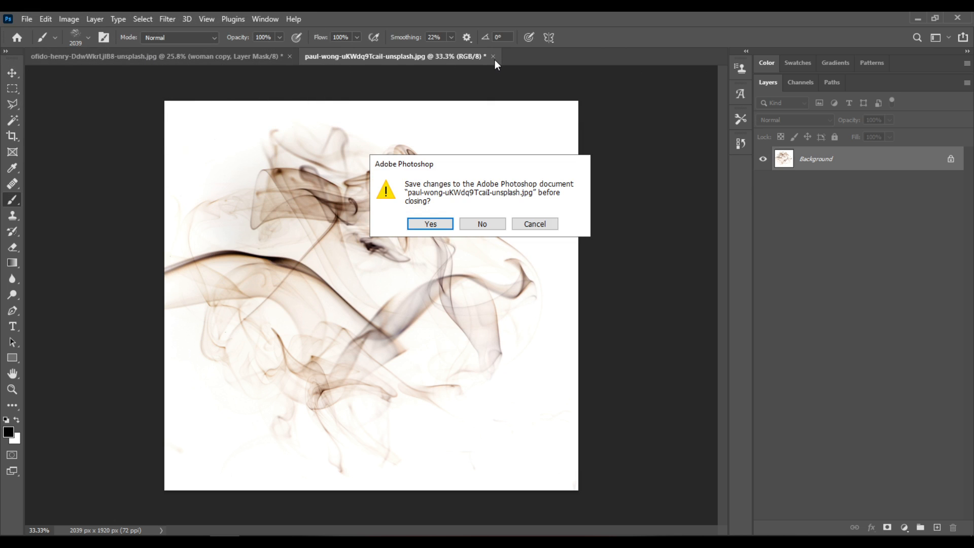
{"action": "left_click", "coordinate": [497, 228]}
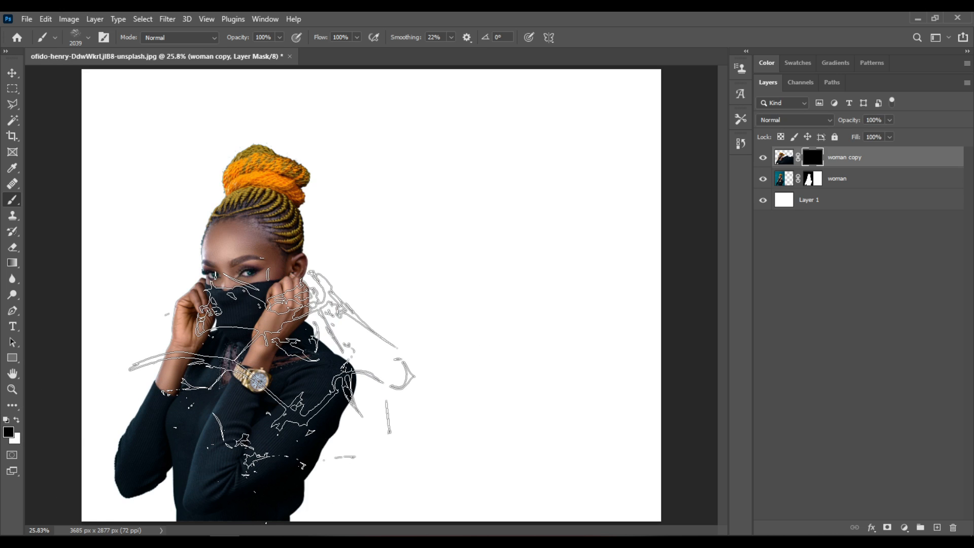
{"action": "key", "text": "x"}
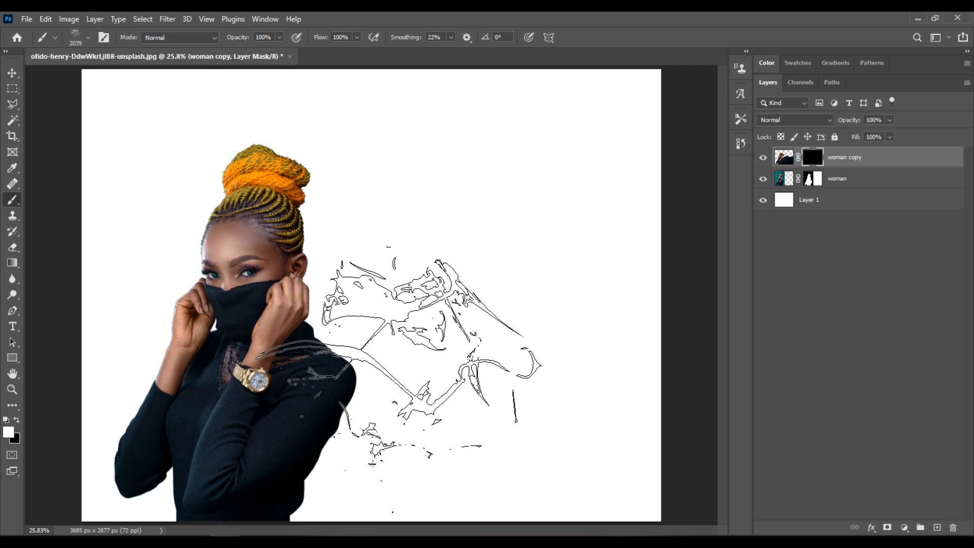
Step: Enlarge the smoke brush to 2600 px and stamp white smoke on the woman copy mask beside her head and shoulder
{"action": "key", "text": "bracketright"}
{"action": "key", "text": "bracketright"}
{"action": "key", "text": "bracketright"}
{"action": "key", "text": "bracketright"}
{"action": "key", "text": "bracketright"}
{"action": "key", "text": "bracketright"}
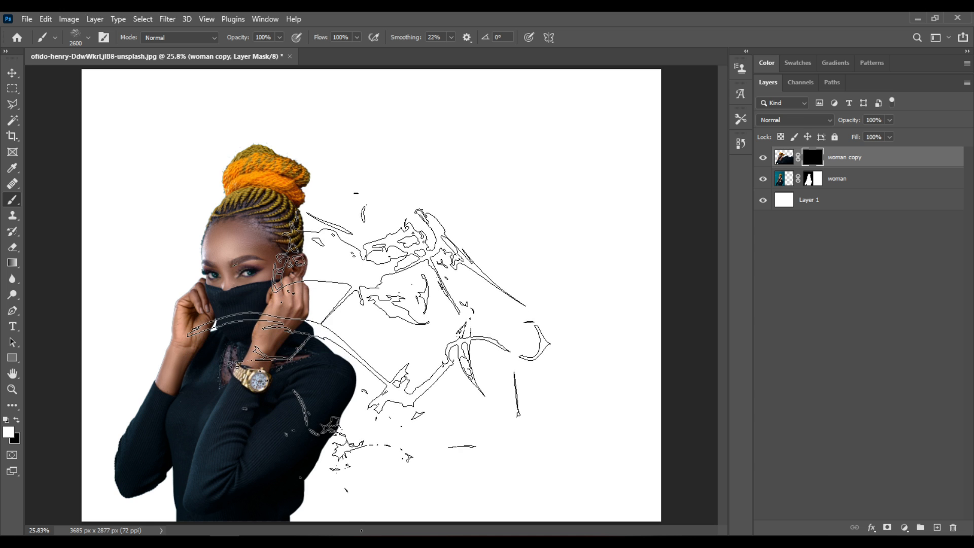
{"action": "left_click", "coordinate": [368, 341]}
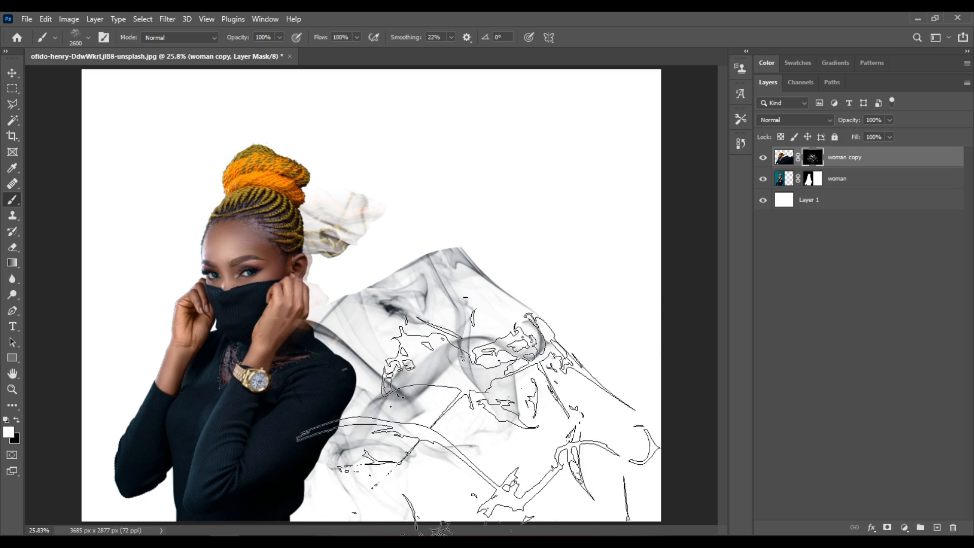
Step: Stamp a second 3200 px smoke shape on the mask behind the woman's back and duplicate the woman copy layer
{"action": "key", "text": "bracketright"}
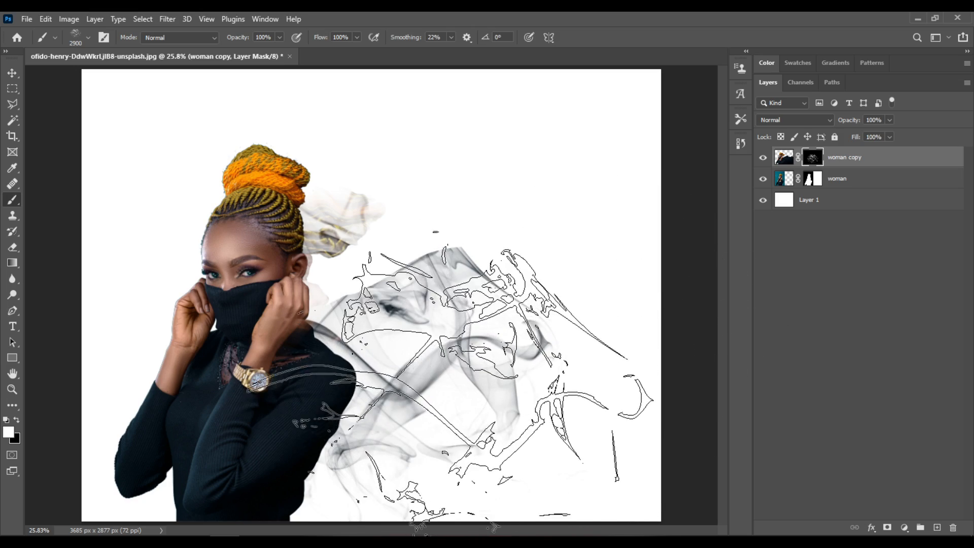
{"action": "key", "text": "bracketright"}
{"action": "key", "text": "bracketright"}
{"action": "key", "text": "bracketright"}
{"action": "key", "text": "bracketright"}
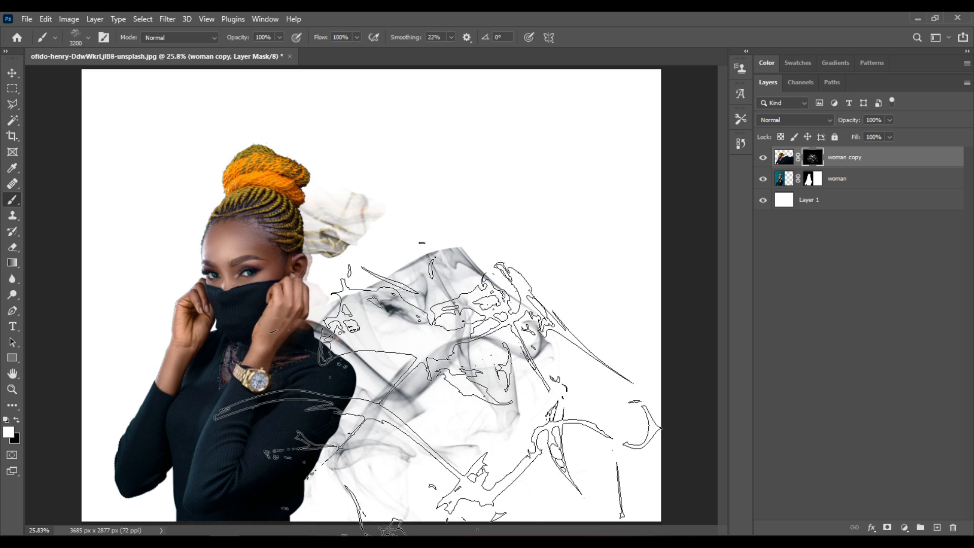
{"action": "left_click", "coordinate": [438, 387]}
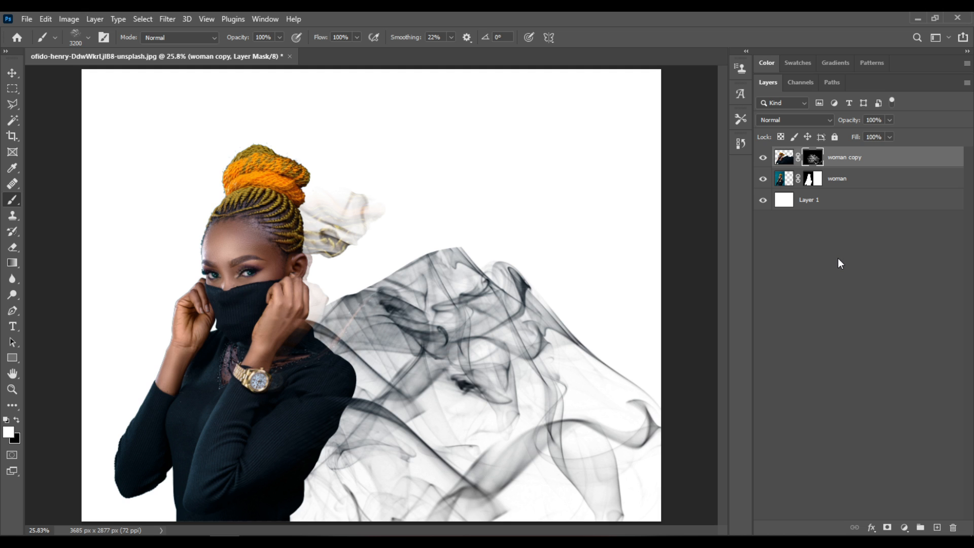
{"action": "key", "text": "ctrl+j"}
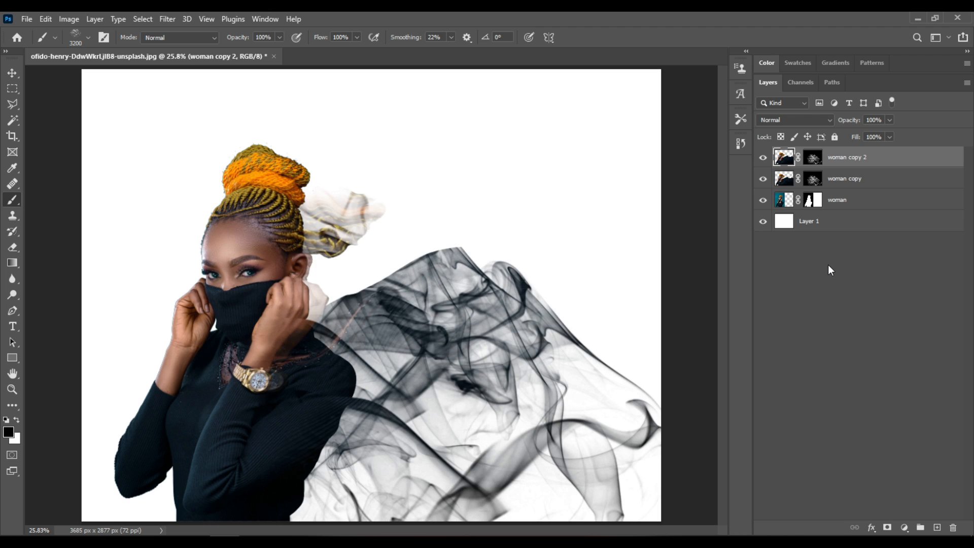
Step: Add a Hue/Saturation adjustment layer above the smoke layers using the Increase Saturation preset
{"action": "left_click", "coordinate": [905, 528]}
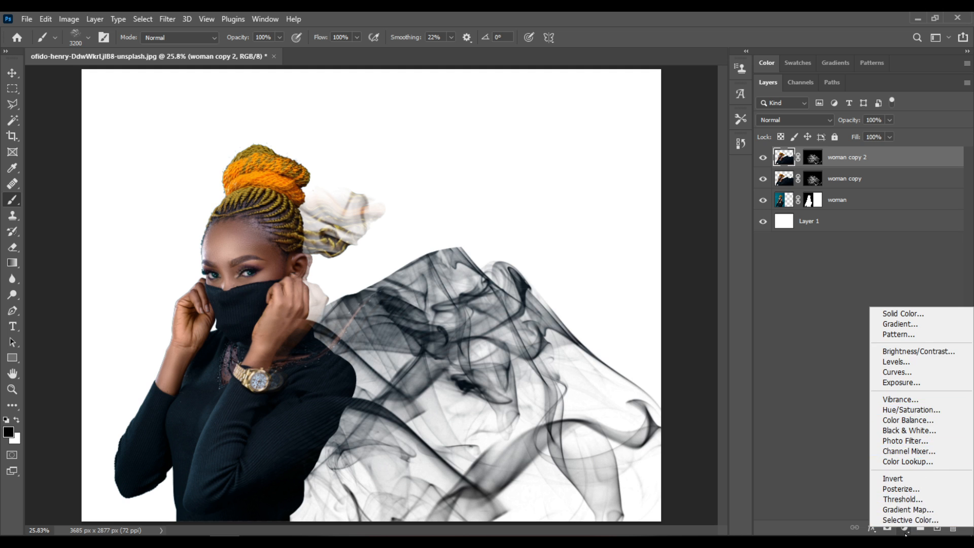
{"action": "left_click", "coordinate": [906, 529]}
{"action": "left_click", "coordinate": [906, 529]}
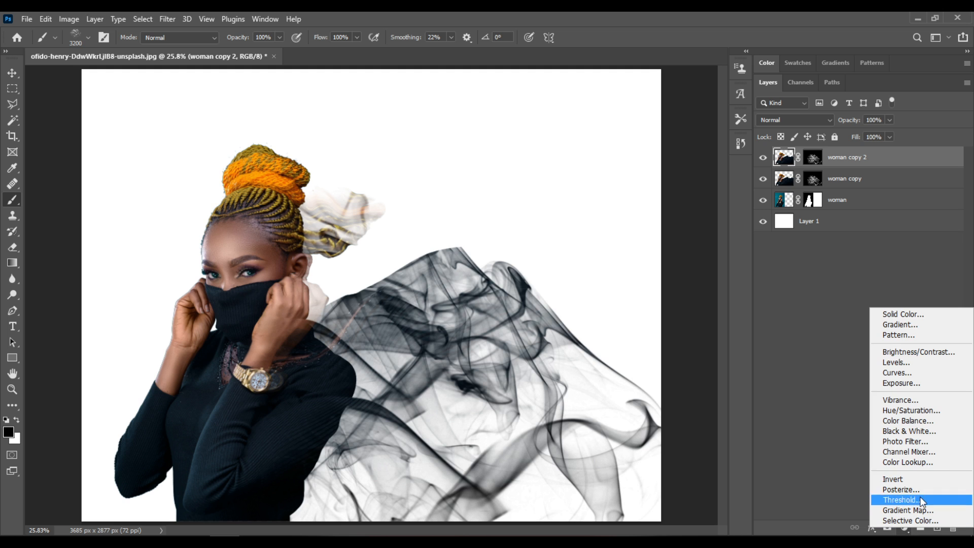
{"action": "left_click", "coordinate": [955, 411]}
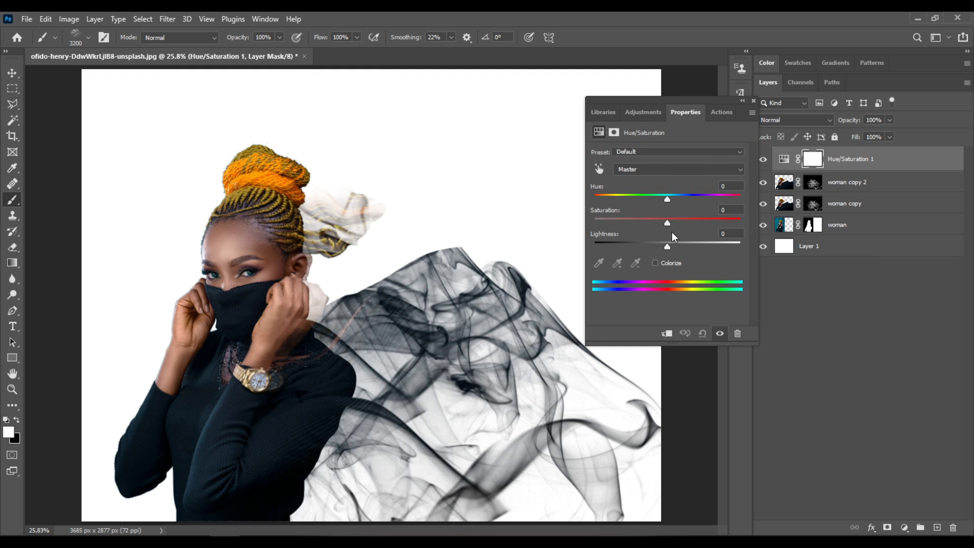
{"action": "left_click", "coordinate": [682, 153]}
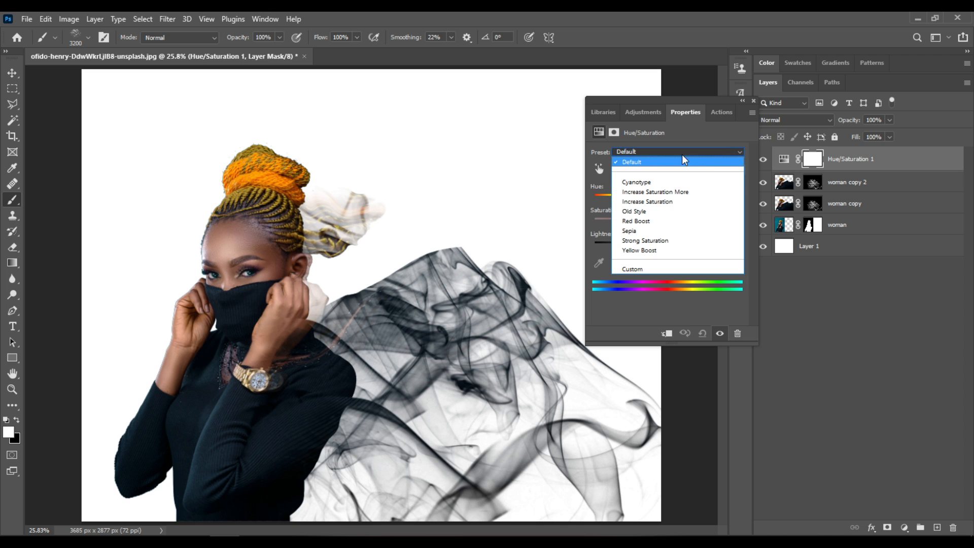
{"action": "left_click", "coordinate": [685, 204]}
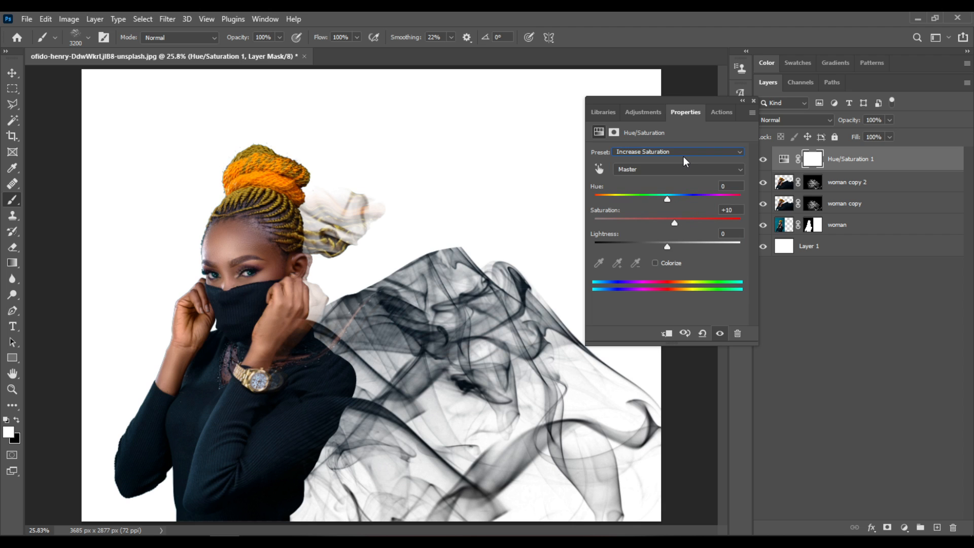
{"action": "left_click", "coordinate": [754, 101]}
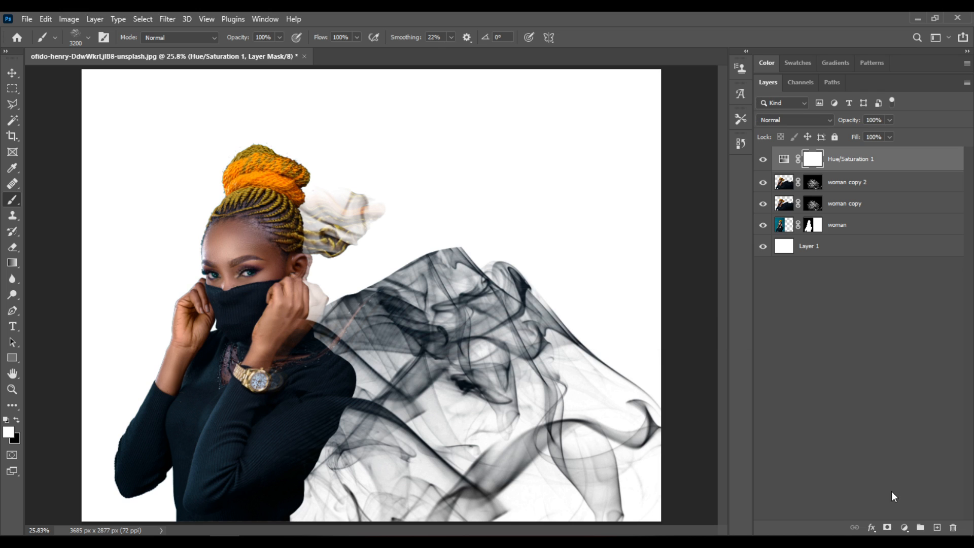
Step: Add a Selective Color adjustment layer and set Black to +8% for the Blacks
{"action": "left_click", "coordinate": [906, 531]}
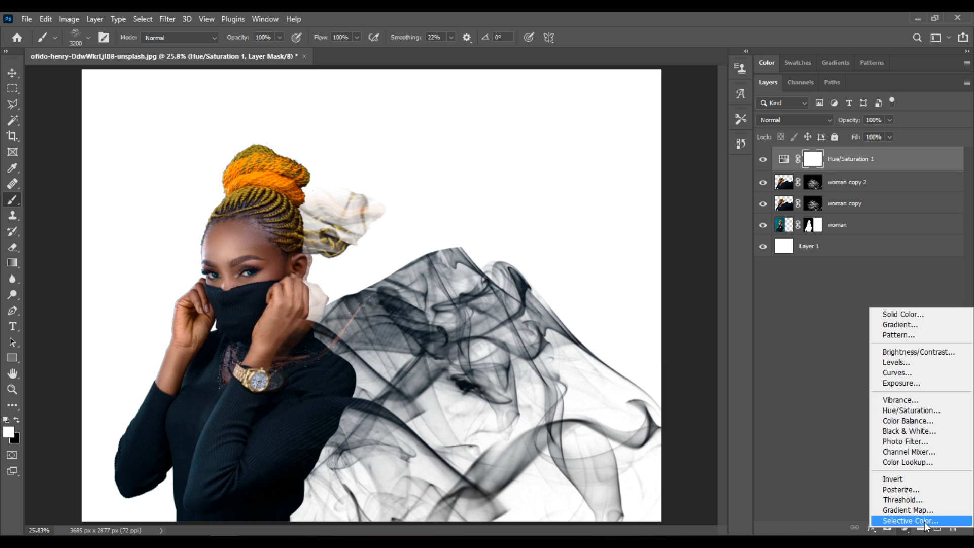
{"action": "left_click", "coordinate": [926, 522]}
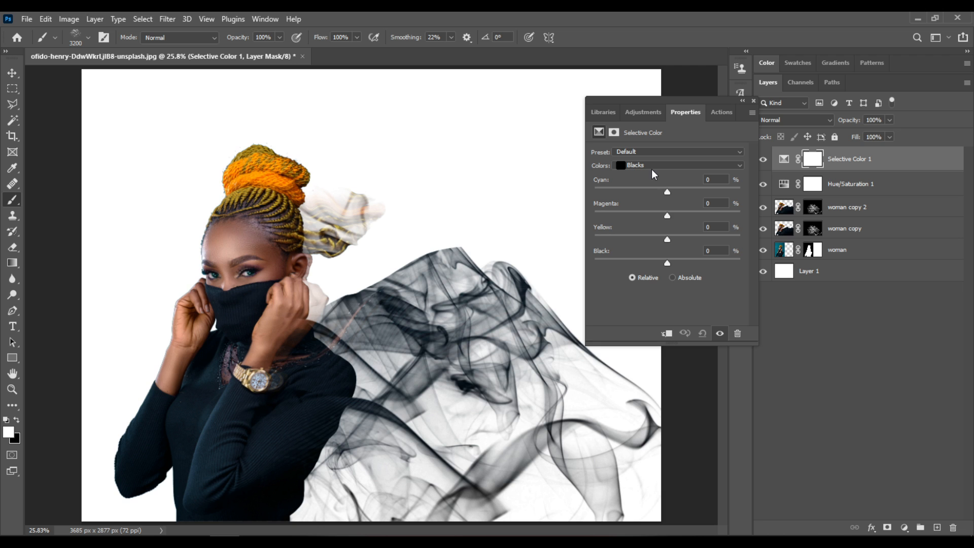
{"action": "left_click", "coordinate": [652, 166]}
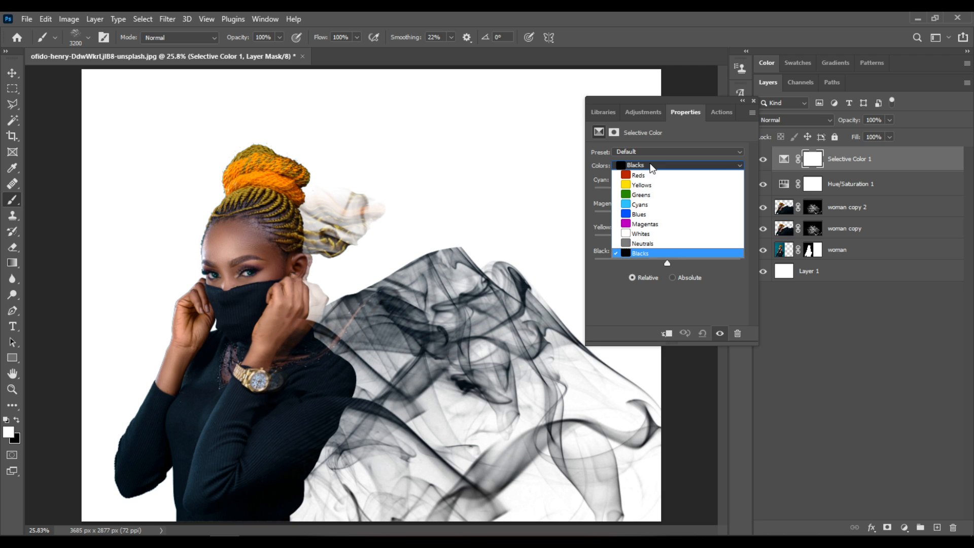
{"action": "left_click", "coordinate": [656, 253]}
{"action": "mouse_move", "coordinate": [668, 263]}
{"action": "left_mouse_down"}
{"action": "mouse_move", "coordinate": [683, 263]}
{"action": "mouse_move", "coordinate": [674, 263]}
{"action": "left_mouse_up"}
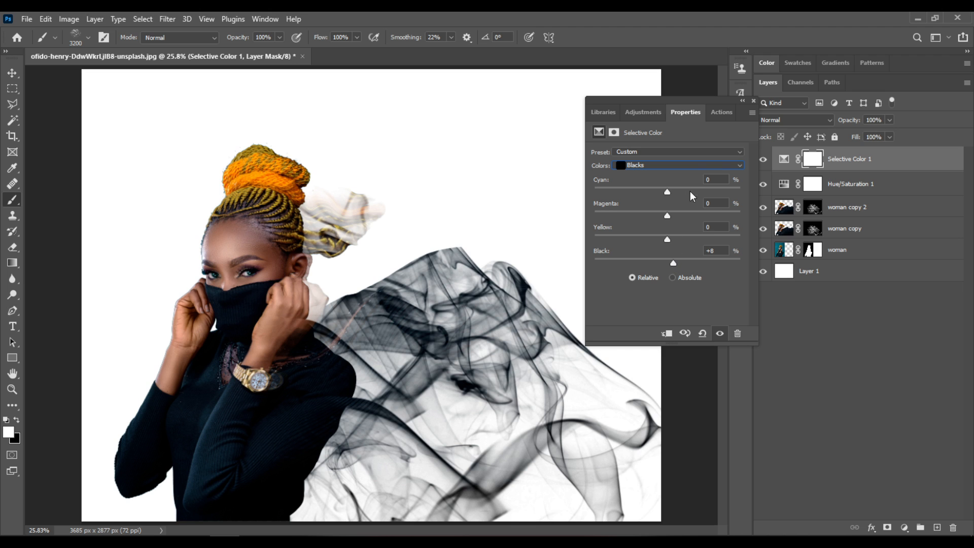
Step: Set Black to -48% for the Cyans in the Selective Color adjustment
{"action": "left_click", "coordinate": [679, 163]}
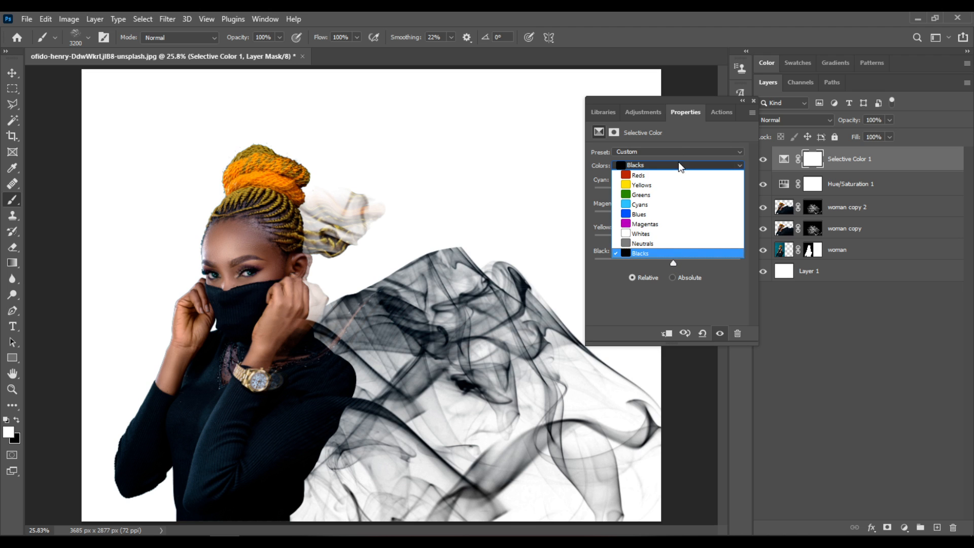
{"action": "left_click", "coordinate": [682, 205]}
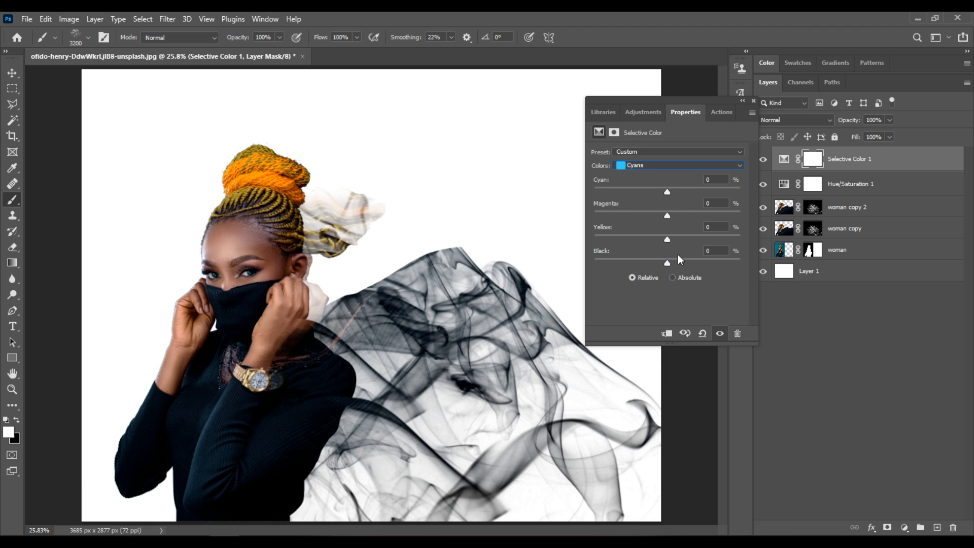
{"action": "left_click_drag", "start_coordinate": [668, 263], "coordinate": [619, 269]}
{"action": "left_click", "coordinate": [754, 101]}
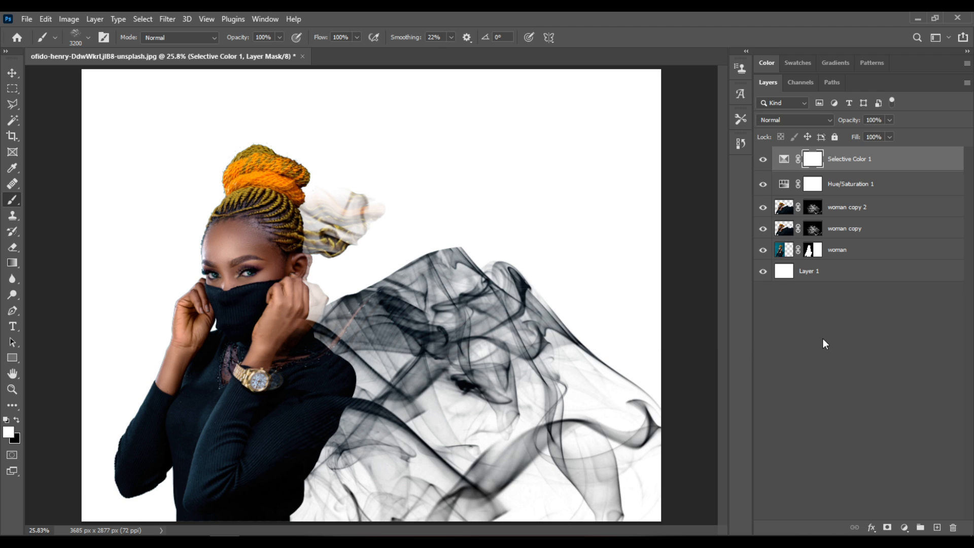
Step: Create a new top layer and fill it with the merged image using Apply Image, RGB channel, Multiply blending at 100% opacity
{"action": "left_click", "coordinate": [938, 529]}
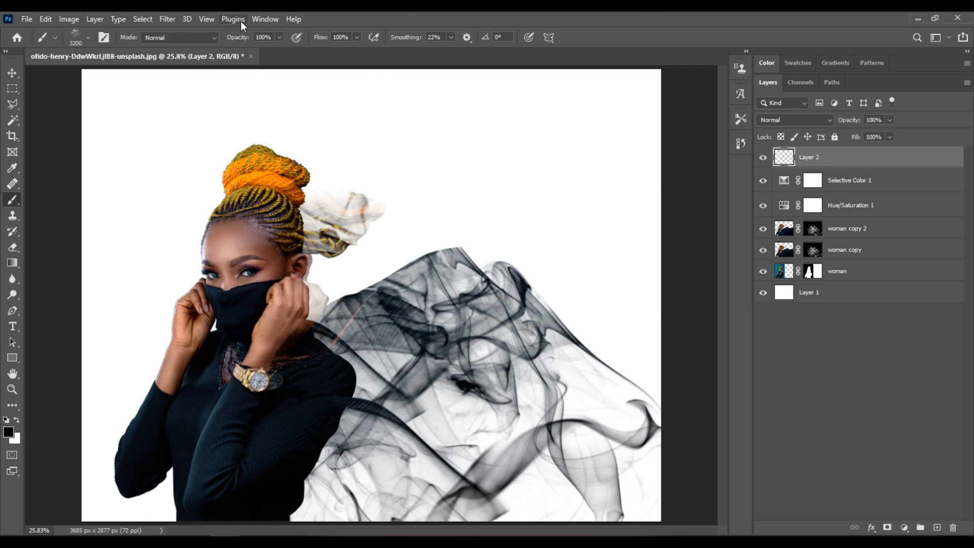
{"action": "left_click", "coordinate": [70, 17]}
{"action": "left_click", "coordinate": [127, 196]}
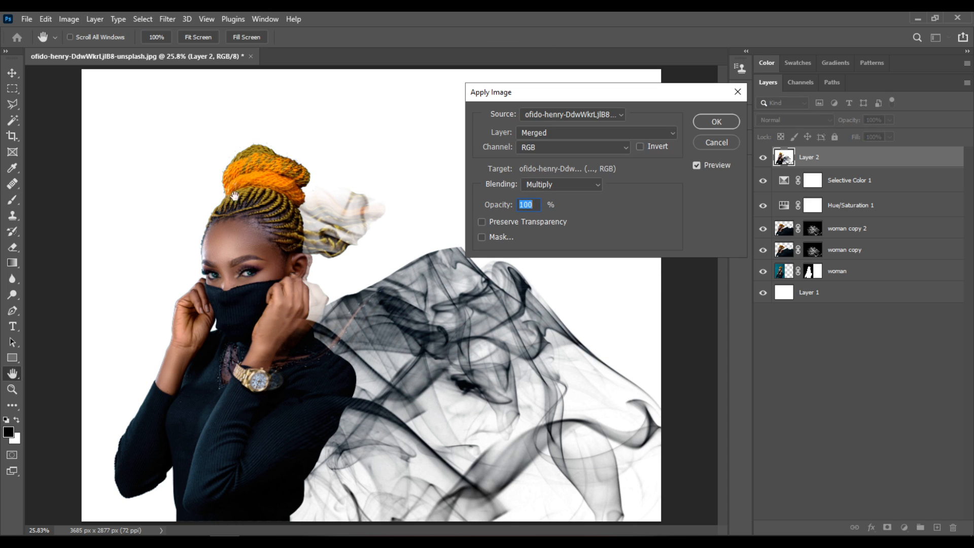
{"action": "left_click", "coordinate": [727, 120]}
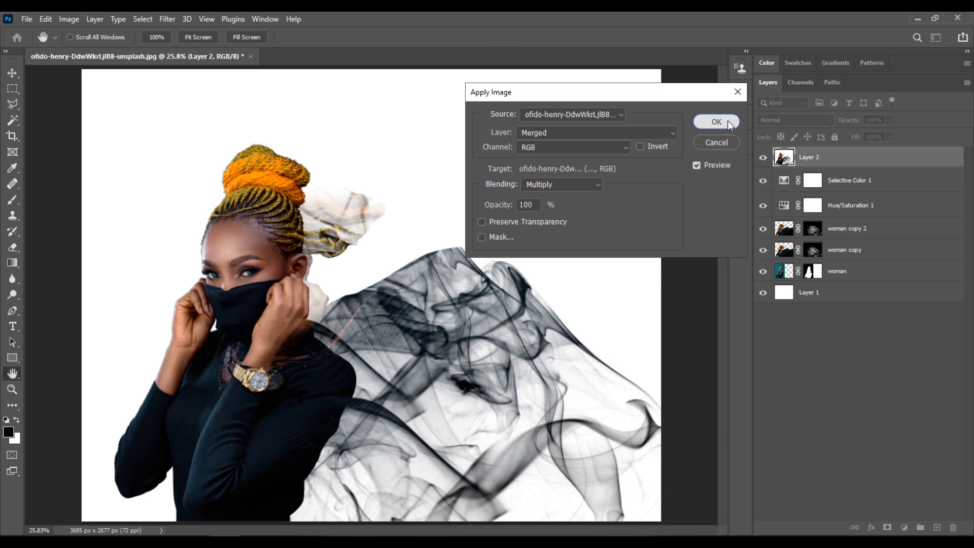
{"action": "key", "text": "b"}
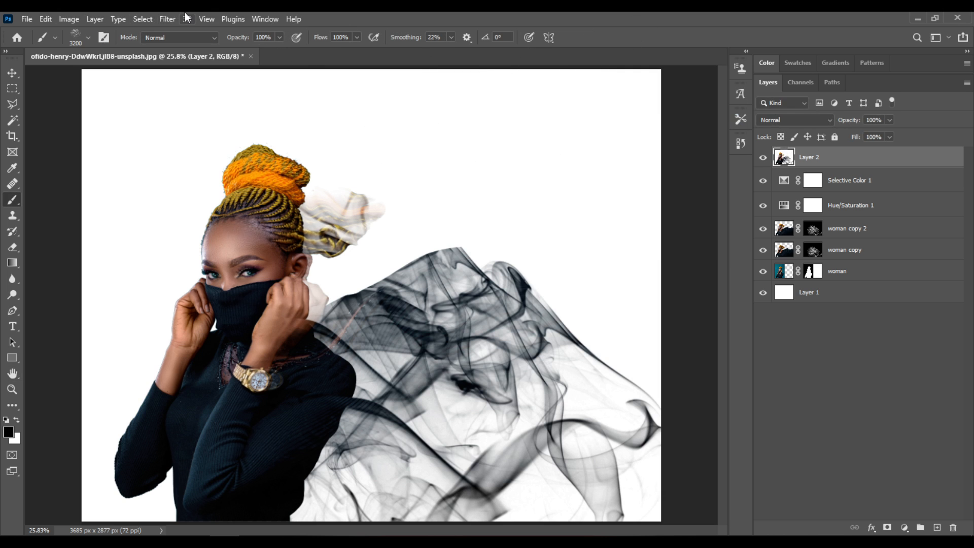
Step: Apply a High Pass filter with a 5-pixel radius to the merged top layer
{"action": "left_click", "coordinate": [169, 19]}
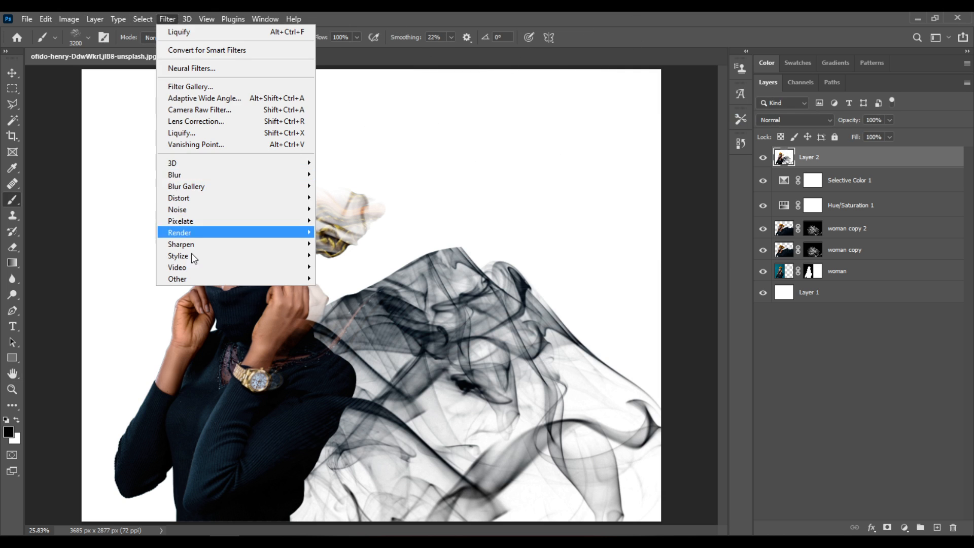
{"action": "mouse_move", "coordinate": [287, 282]}
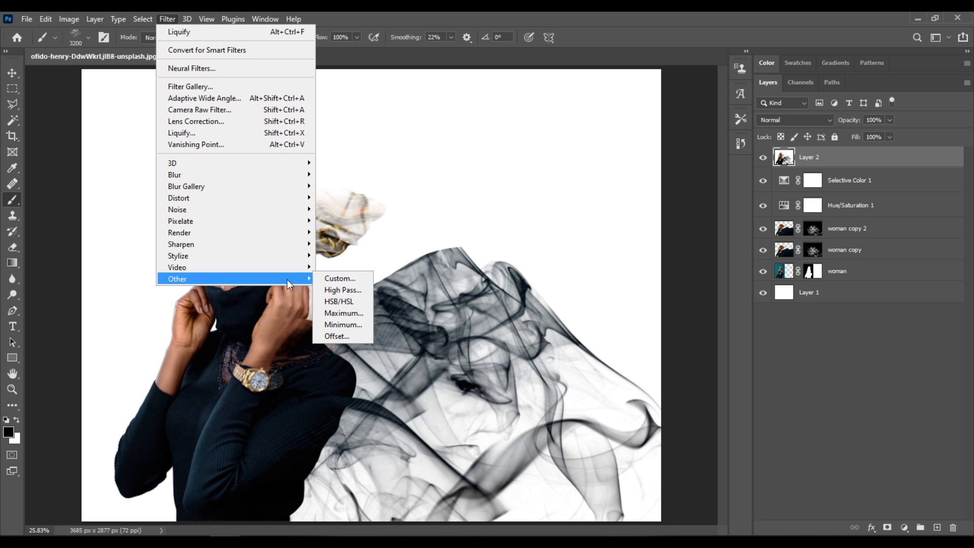
{"action": "left_click", "coordinate": [359, 291]}
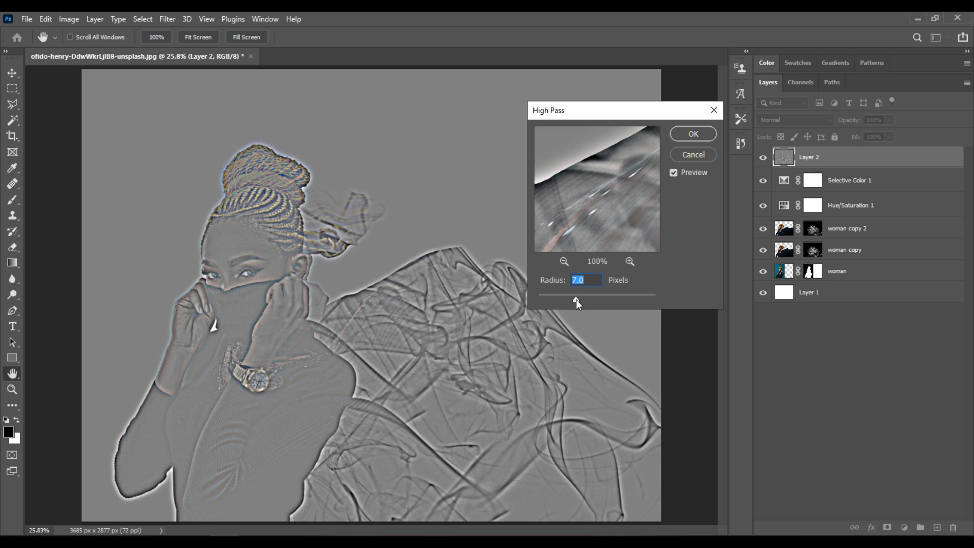
{"action": "left_click_drag", "start_coordinate": [577, 300], "coordinate": [569, 299]}
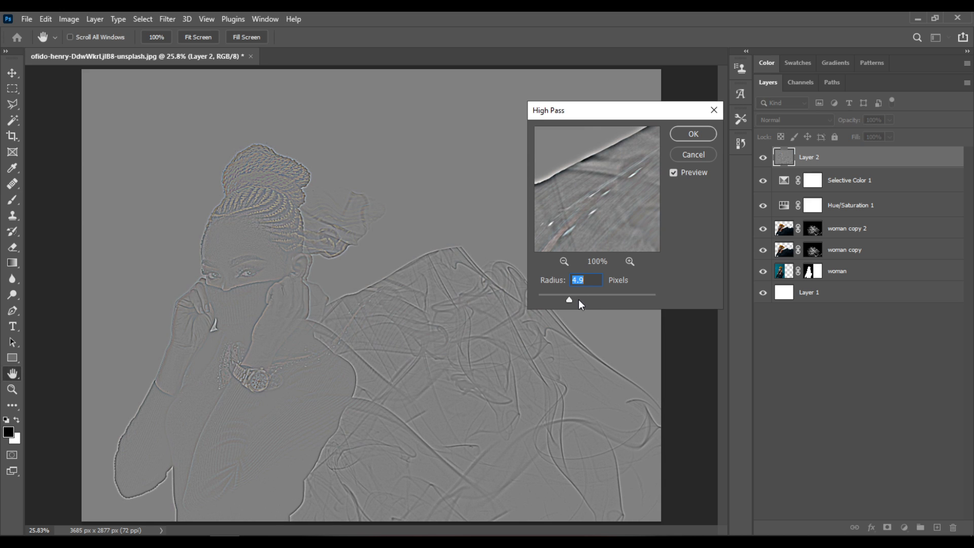
{"action": "left_click", "coordinate": [576, 297]}
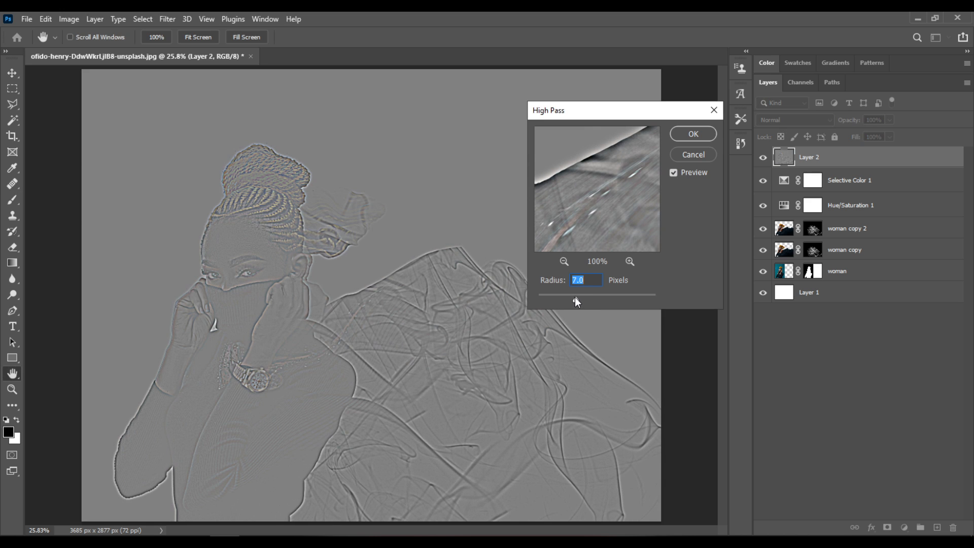
{"action": "type", "text": "5"}
{"action": "left_click", "coordinate": [691, 135]}
{"action": "key", "text": "b"}
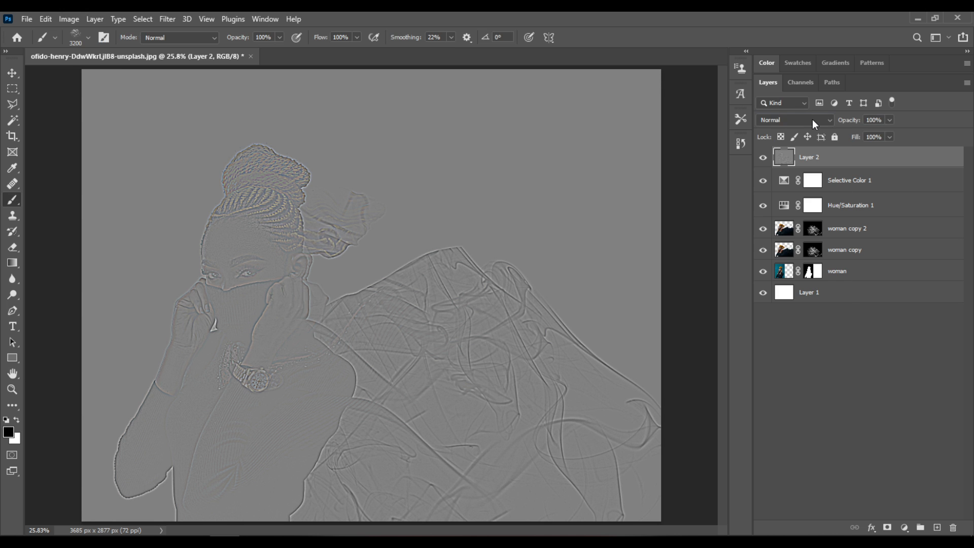
Step: Set the High Pass layer's blend mode to Hard Light and toggle its visibility to compare the sharpening
{"action": "left_click", "coordinate": [811, 119]}
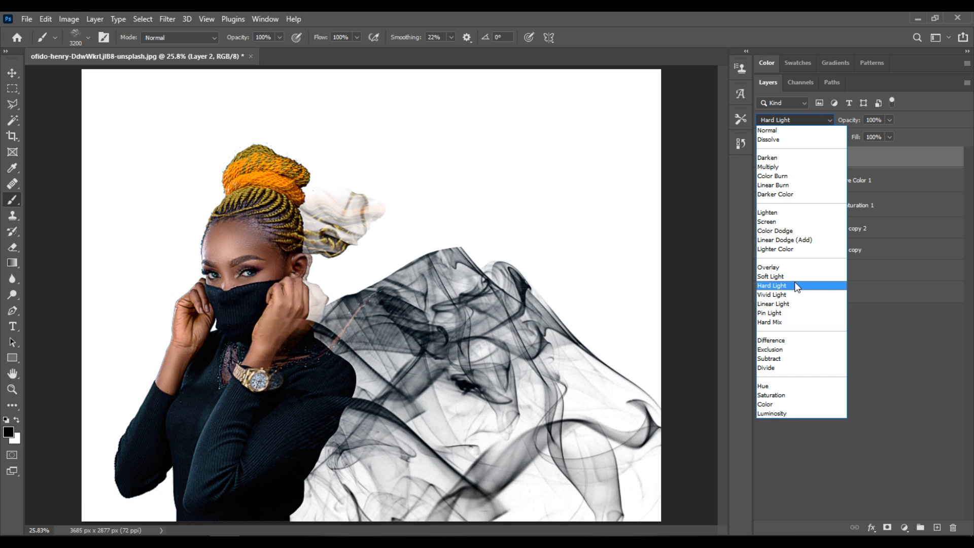
{"action": "left_click", "coordinate": [795, 285]}
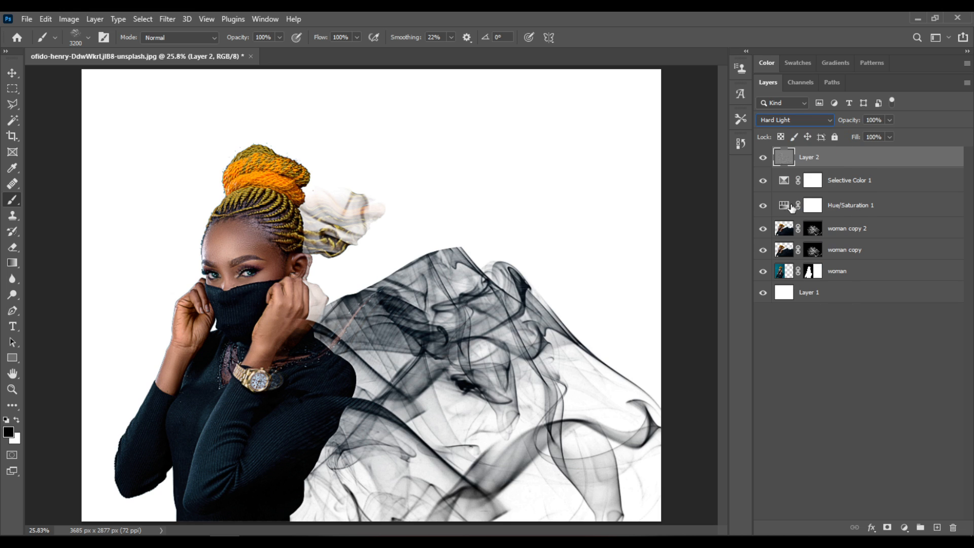
{"action": "left_click", "coordinate": [763, 158]}
{"action": "left_click", "coordinate": [763, 159]}
Step: Add a second Hue/Saturation adjustment layer above the High Pass layer with Saturation at +23
{"action": "left_click", "coordinate": [904, 527]}
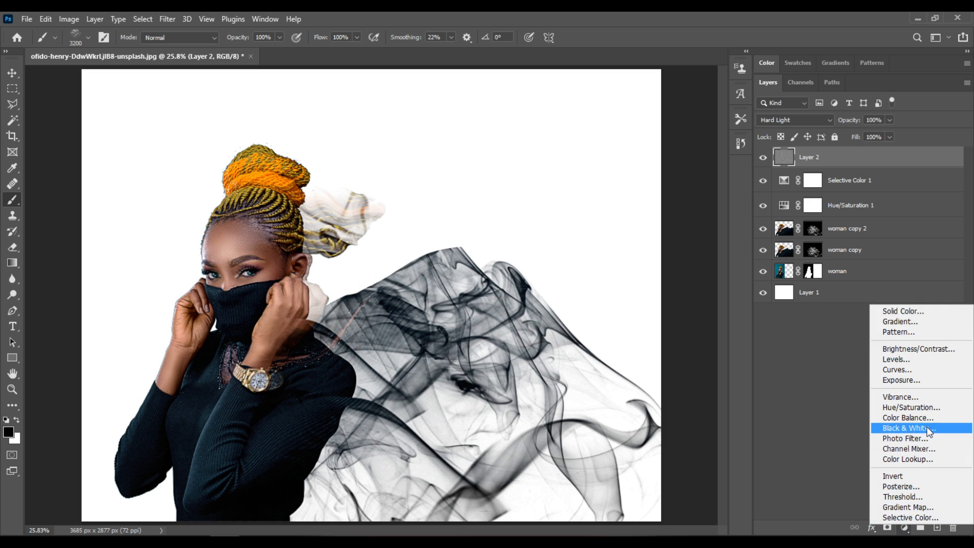
{"action": "left_click", "coordinate": [931, 409]}
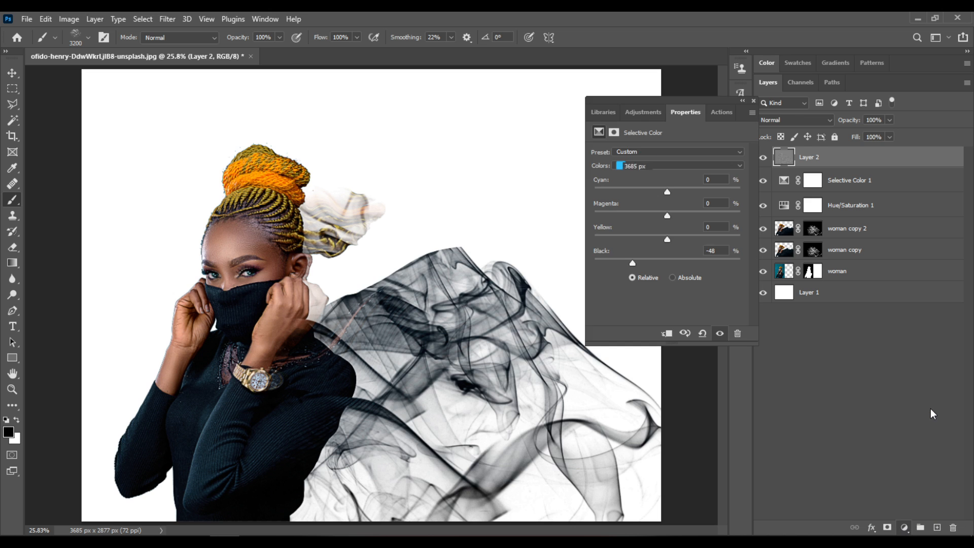
{"action": "left_click_drag", "start_coordinate": [672, 223], "coordinate": [684, 224]}
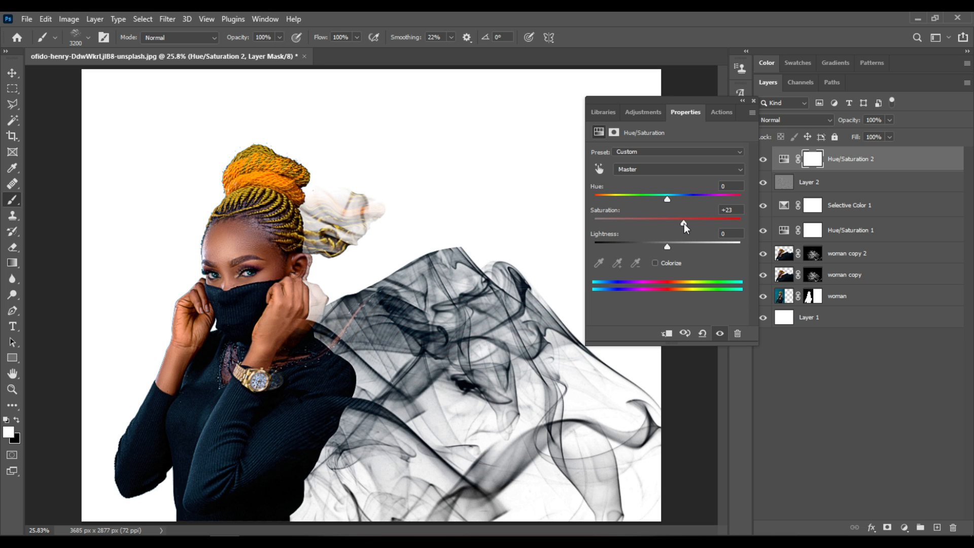
{"action": "left_click", "coordinate": [735, 211]}
{"action": "left_click", "coordinate": [754, 99]}
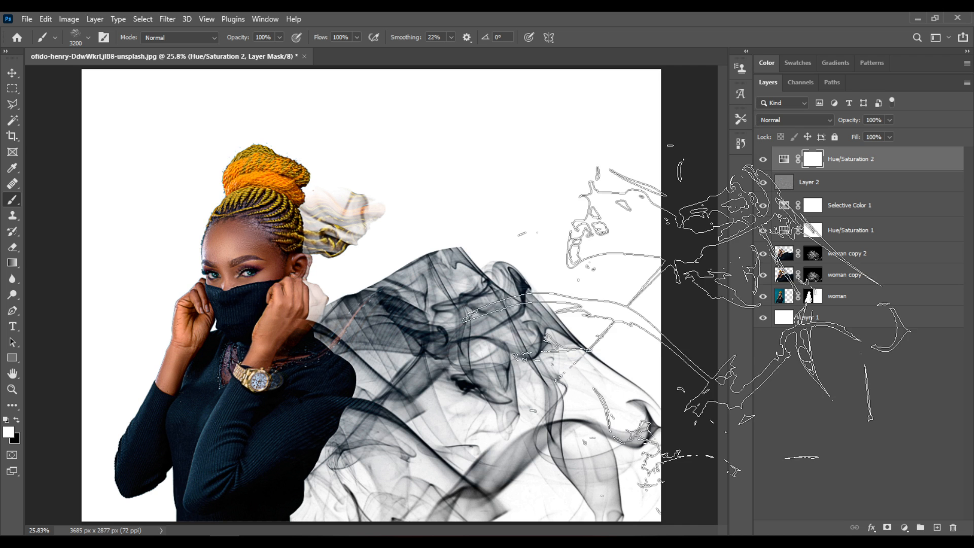